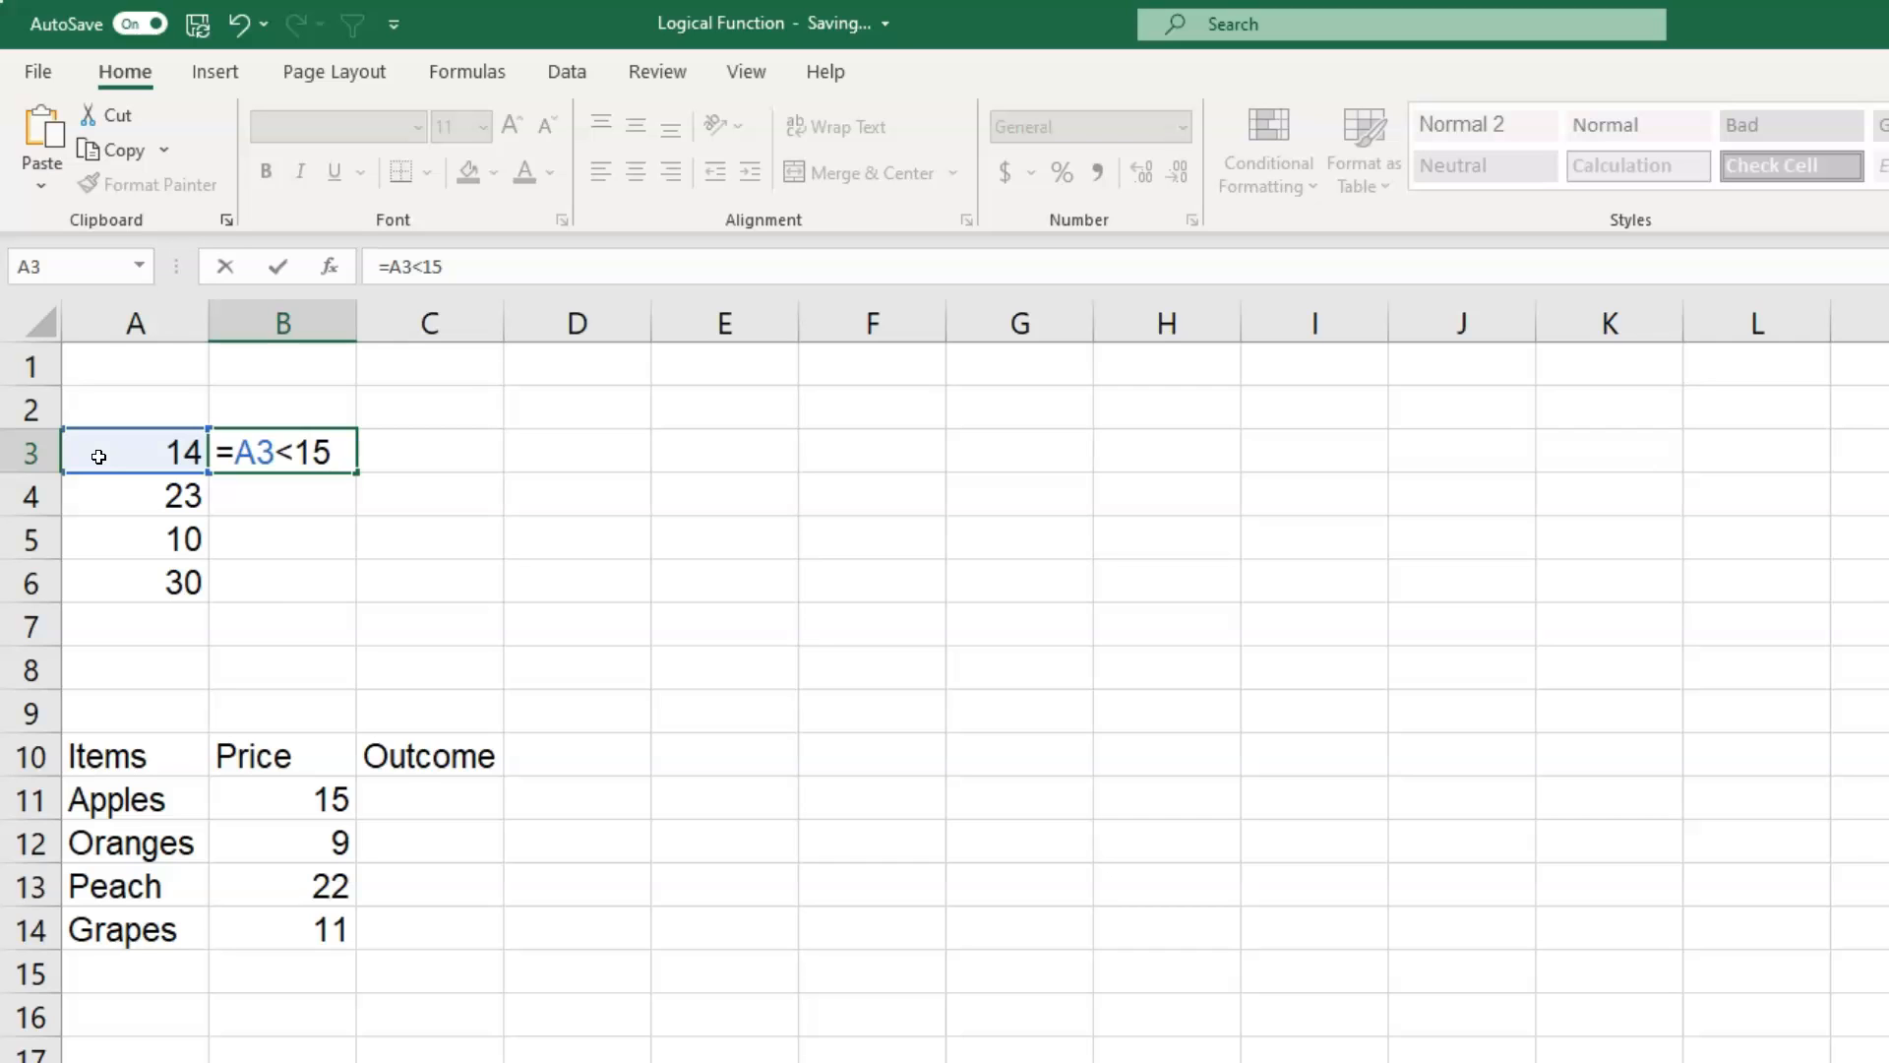
Step: Commit the comparison formula =A3<15 in B3 and fill it down through B6
{"action": "key", "text": "Return"}
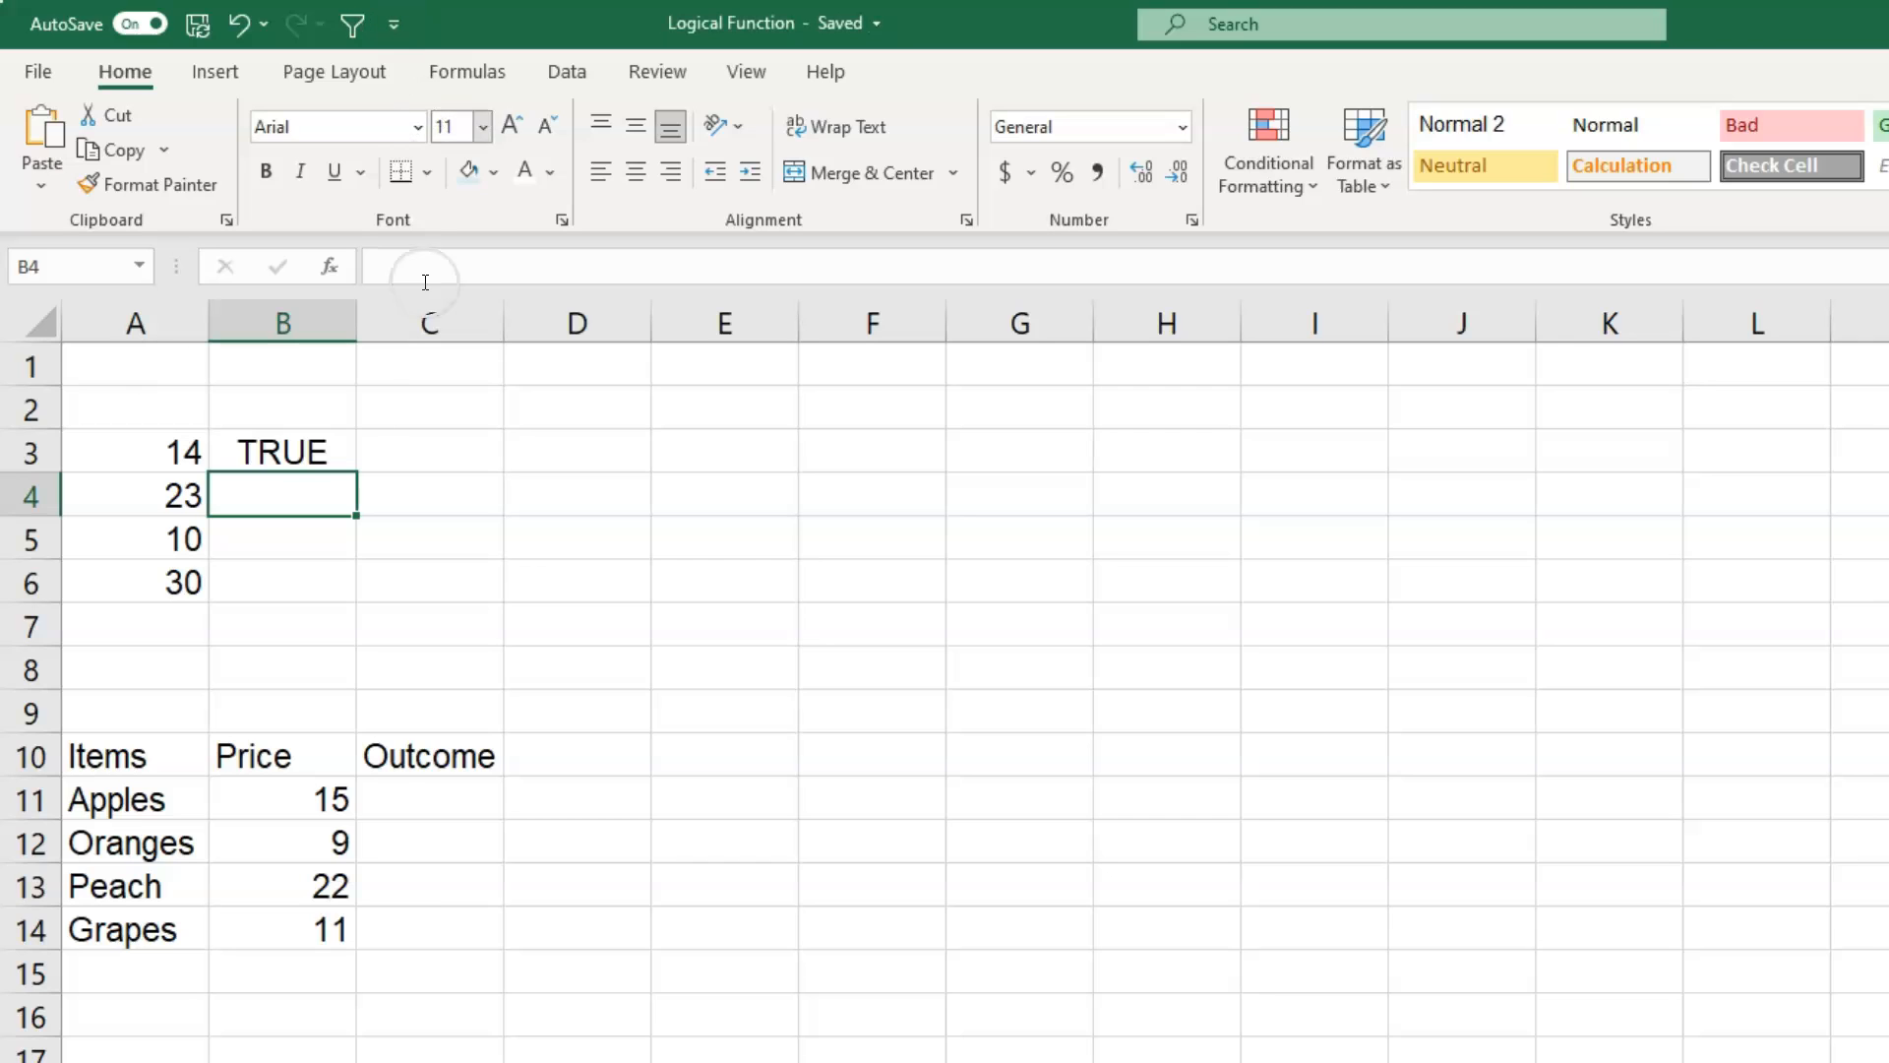
{"action": "left_click", "coordinate": [313, 450]}
{"action": "double_click", "coordinate": [355, 474]}
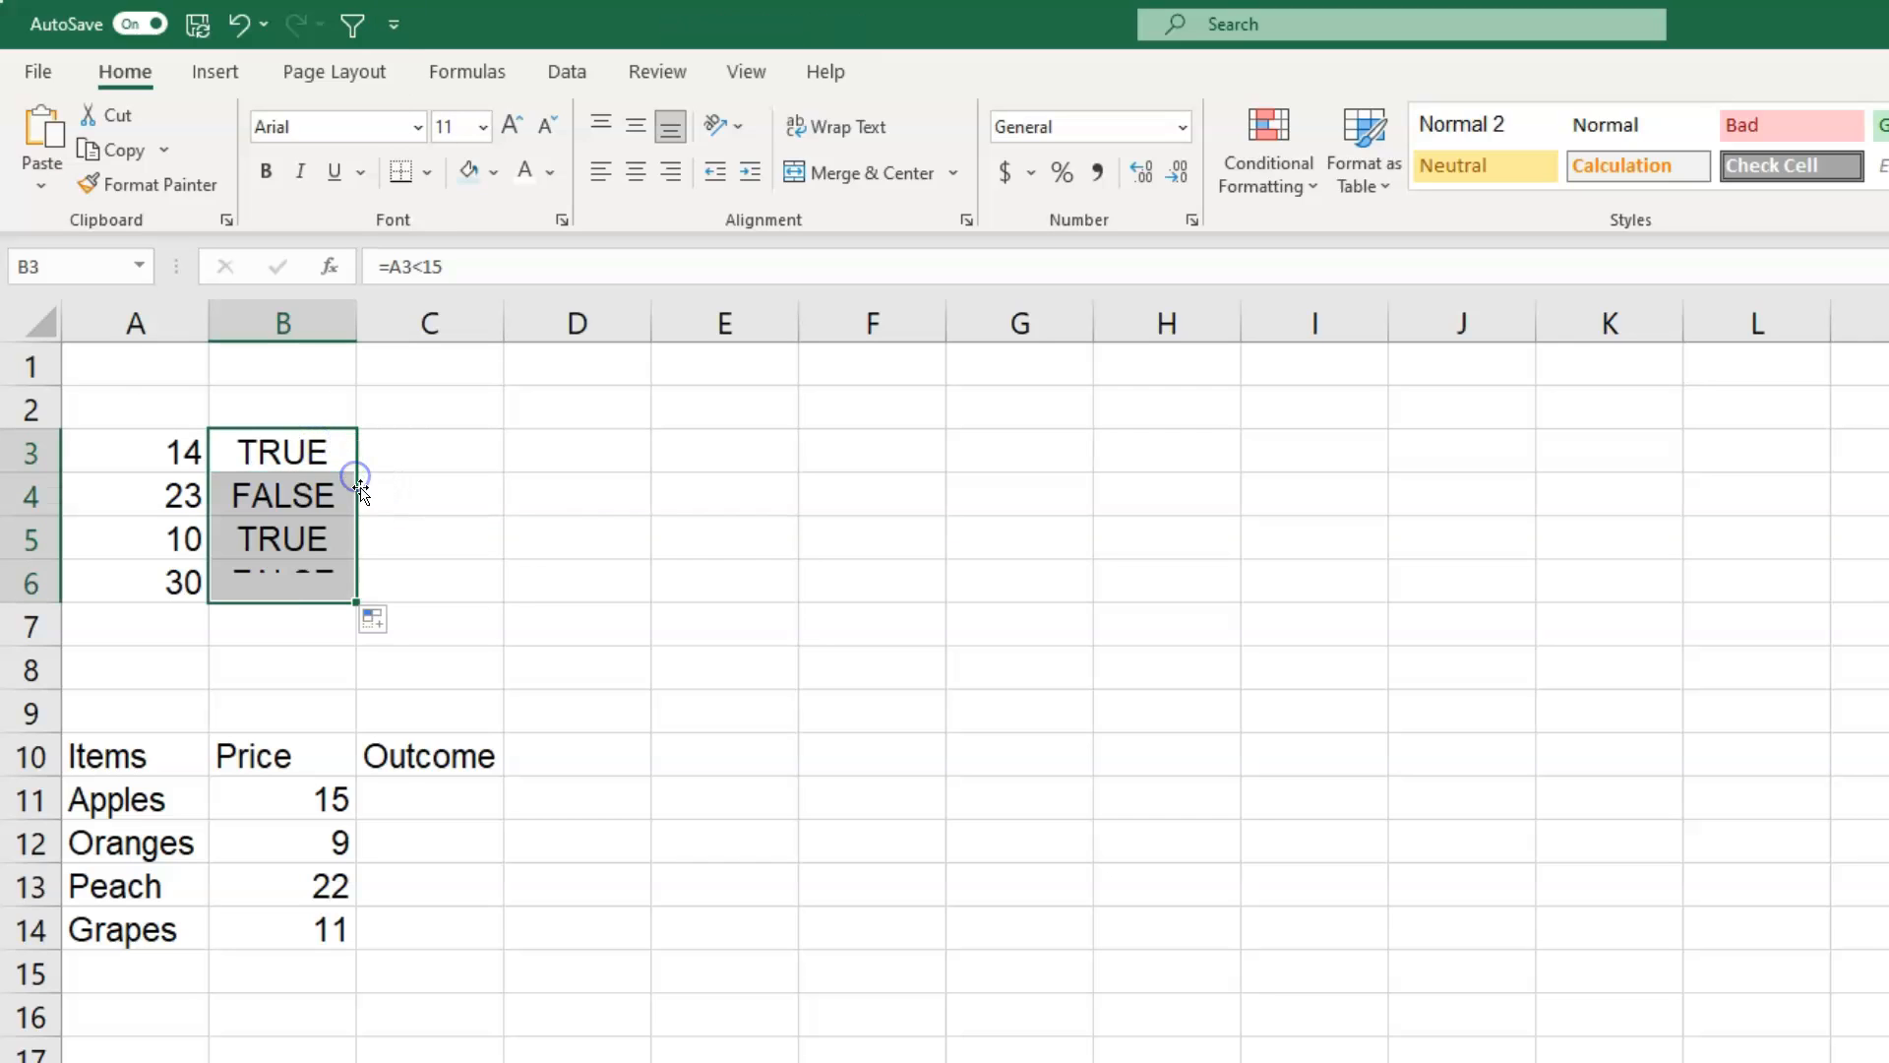
Step: Examine the copied comparison formula in B4 and the one in B6, leaving both as they are
{"action": "left_click", "coordinate": [276, 495]}
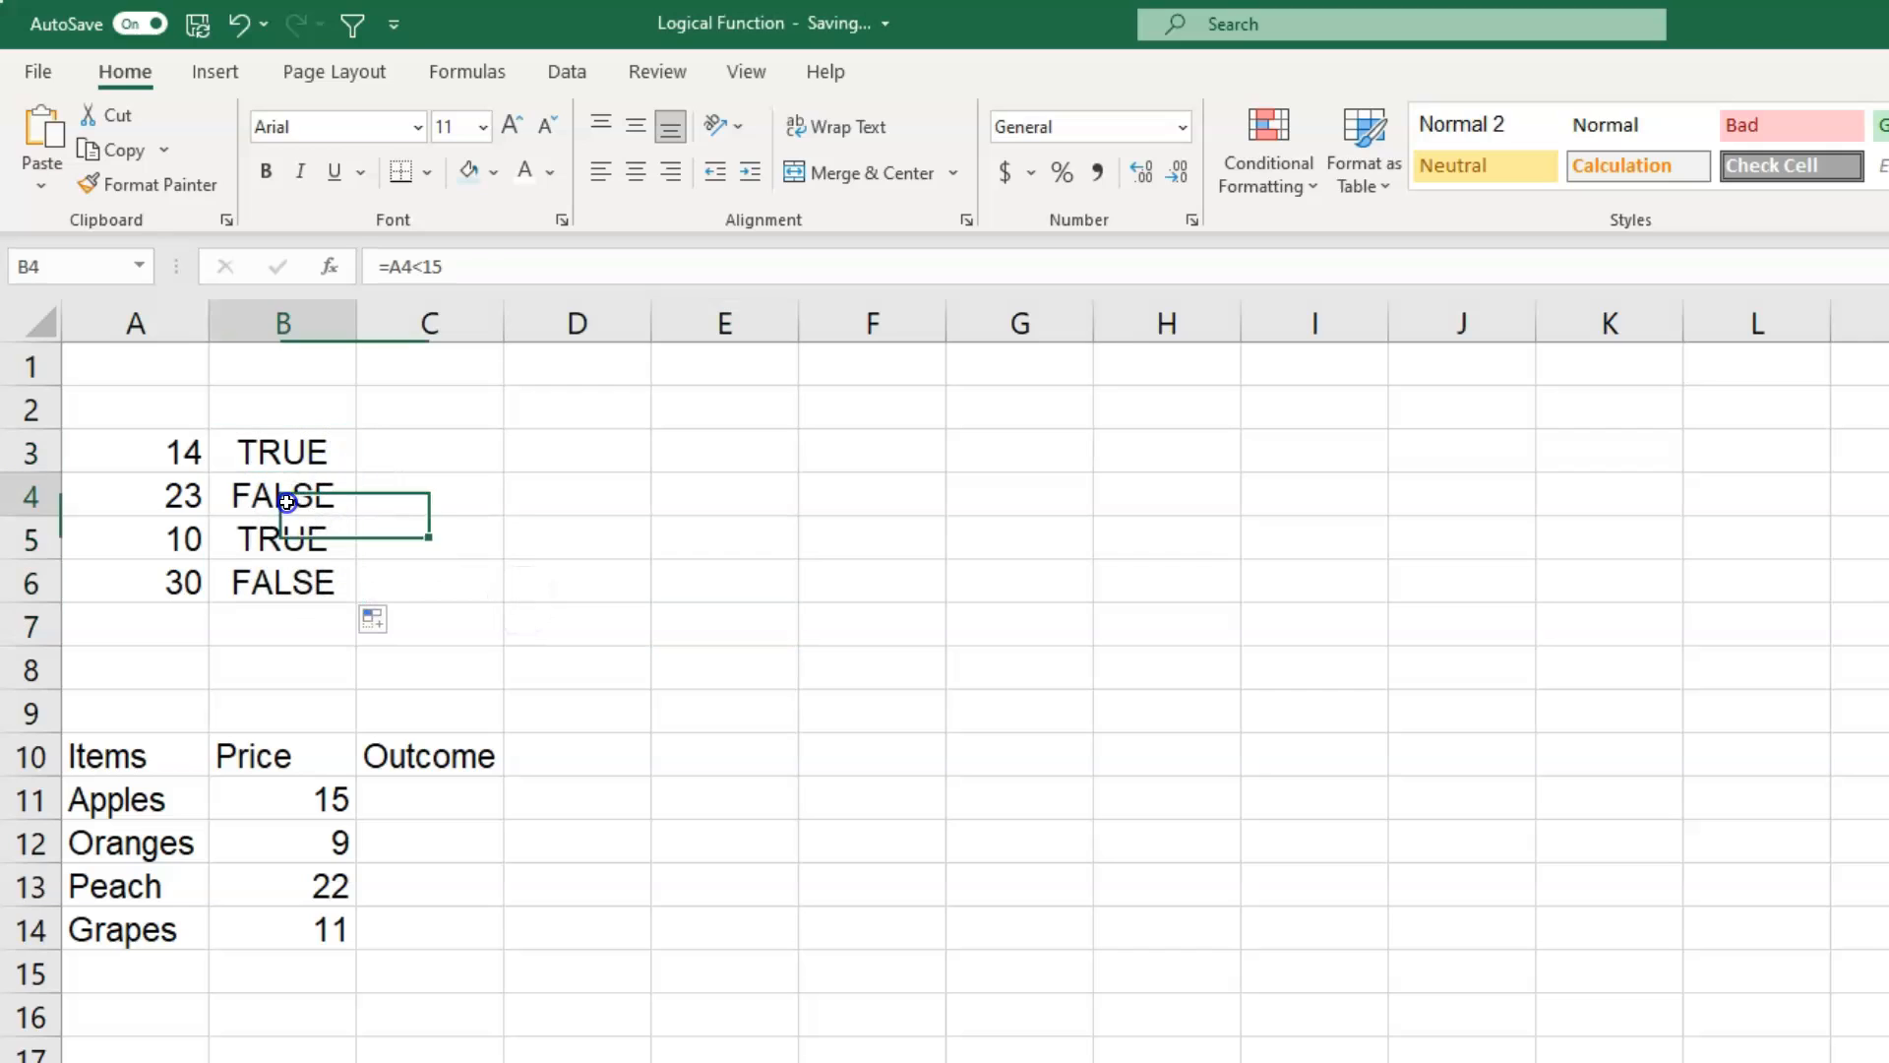
{"action": "double_click", "coordinate": [285, 500]}
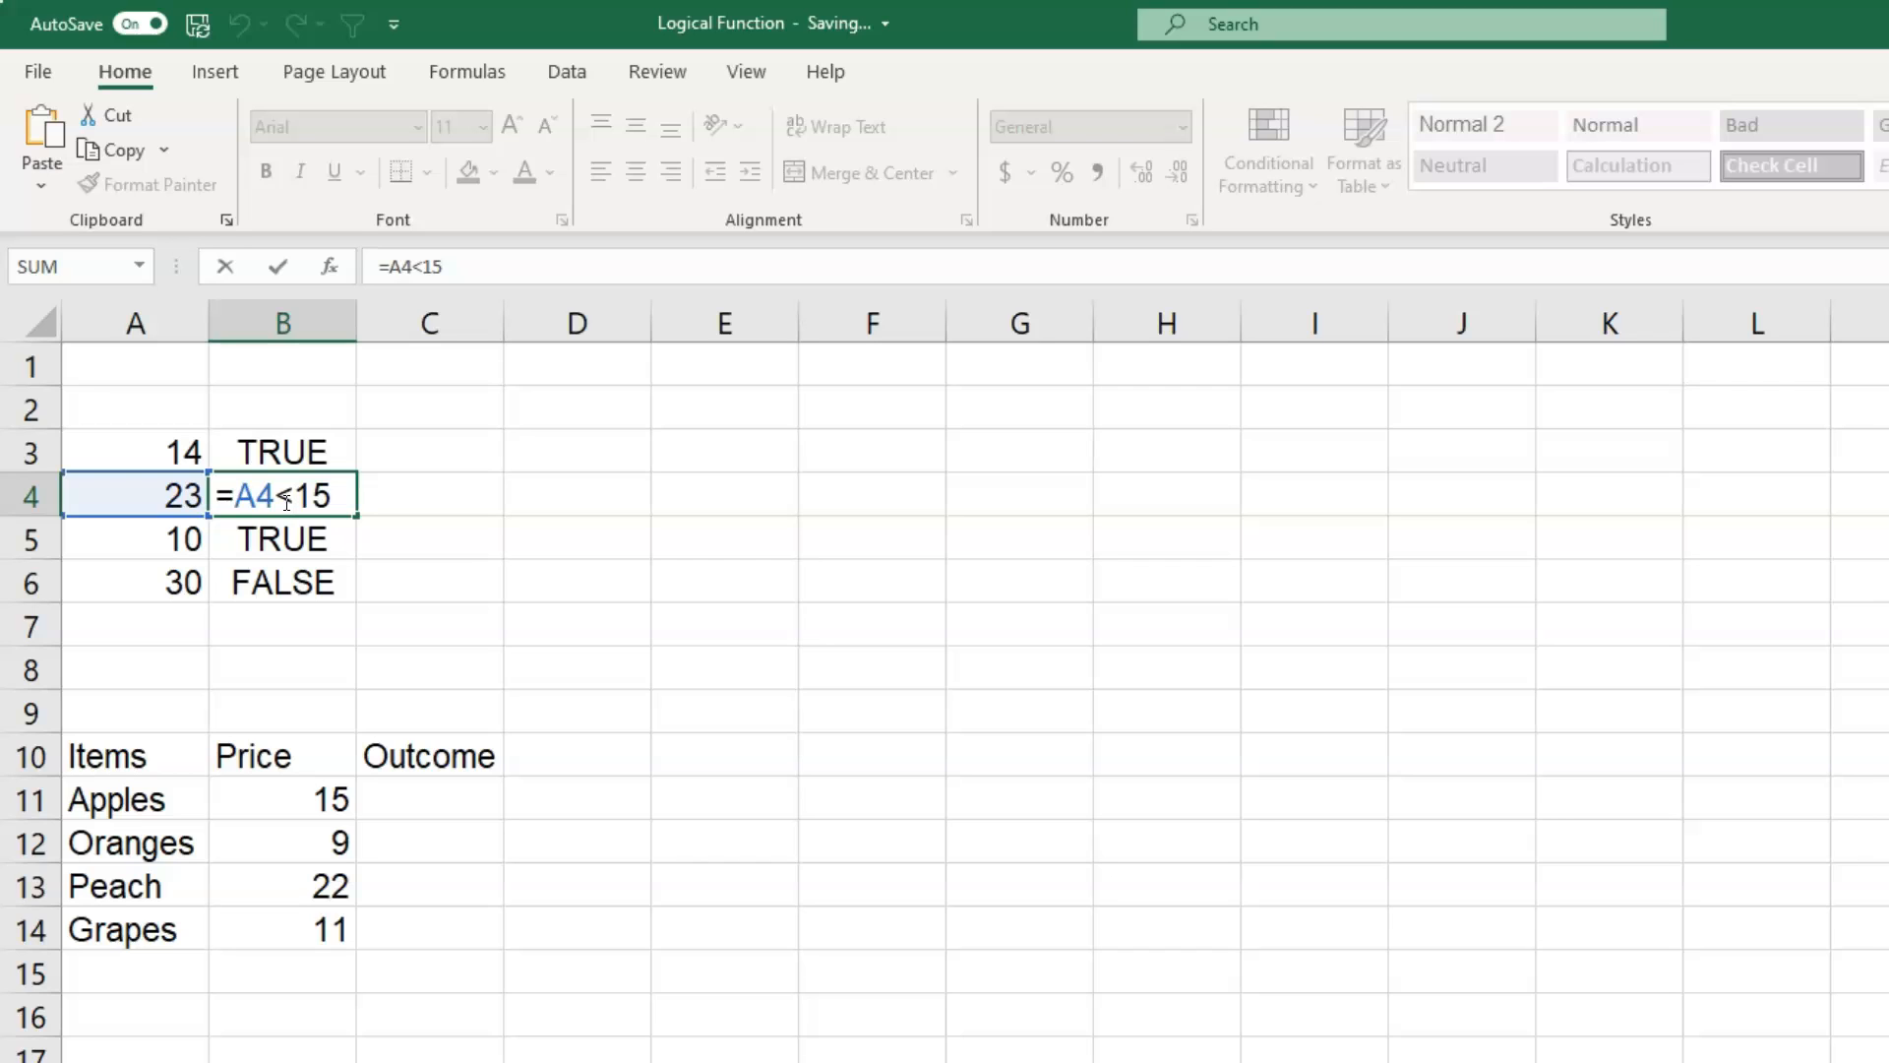
{"action": "left_click", "coordinate": [677, 559]}
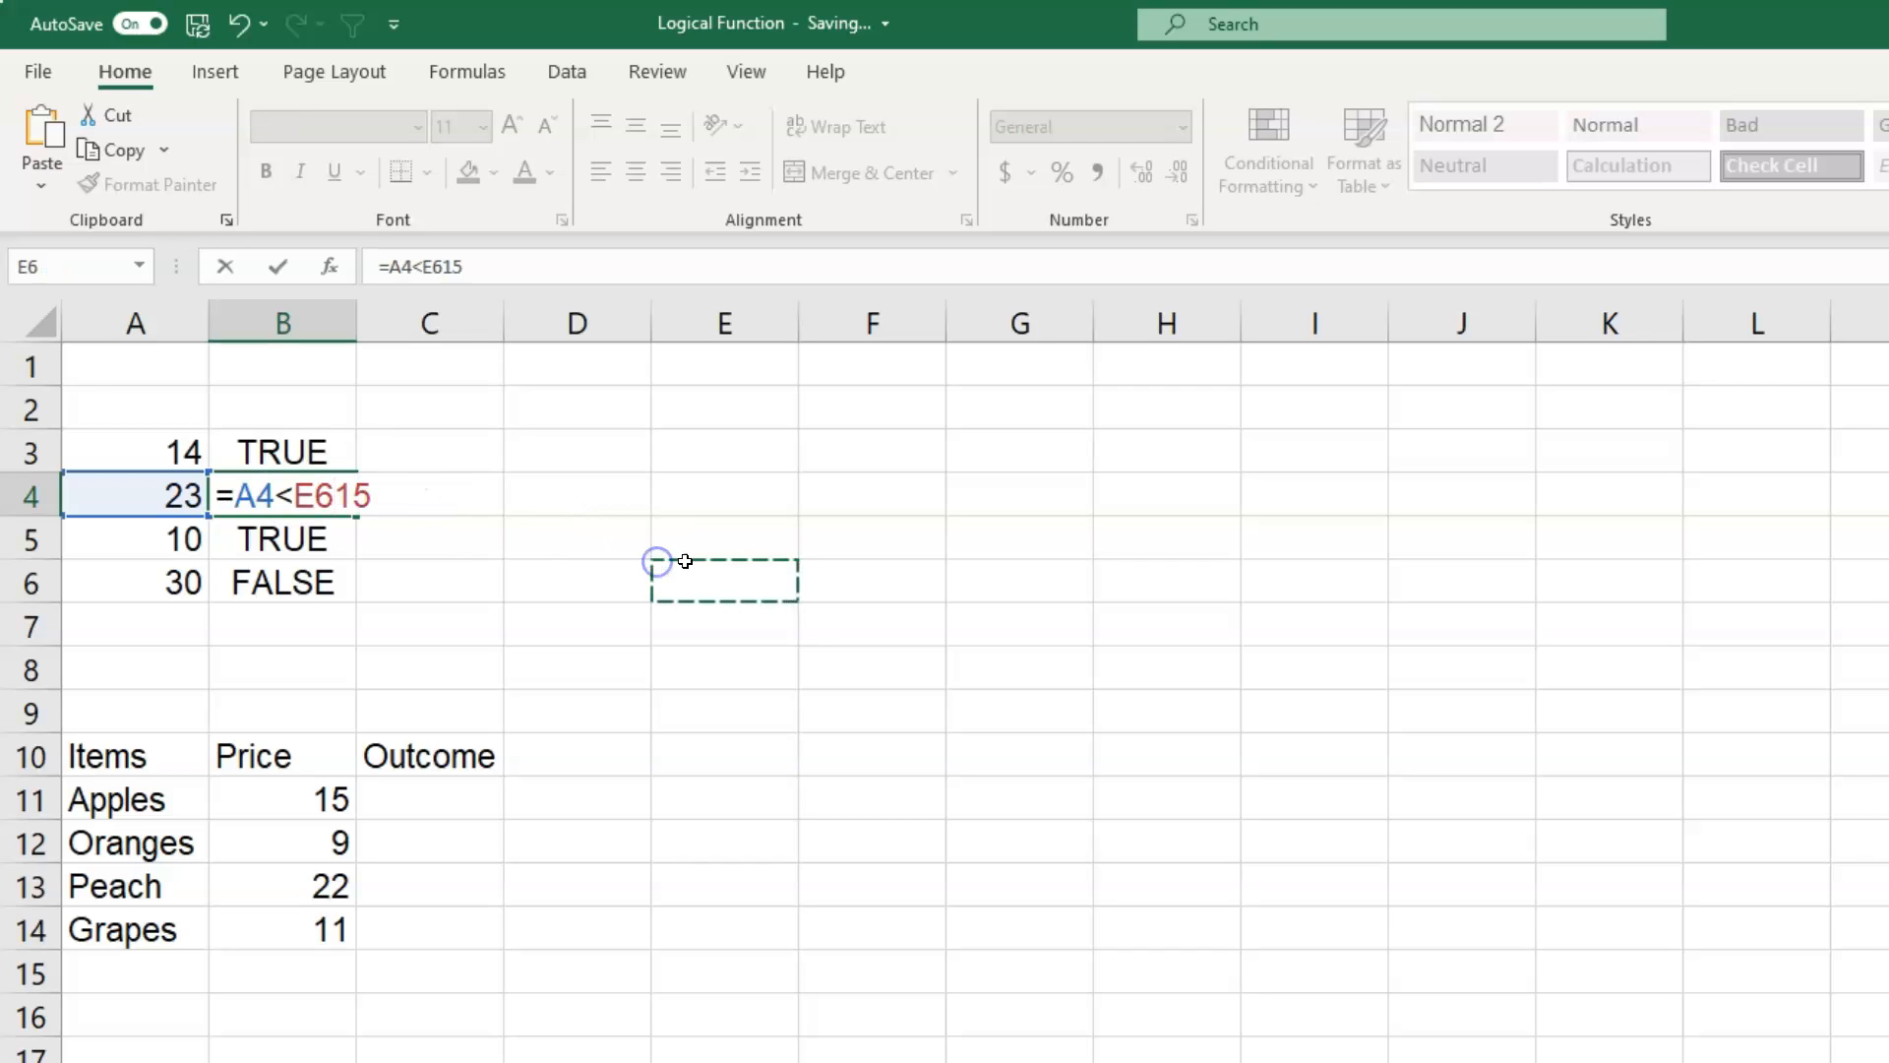
{"action": "key", "text": "Escape"}
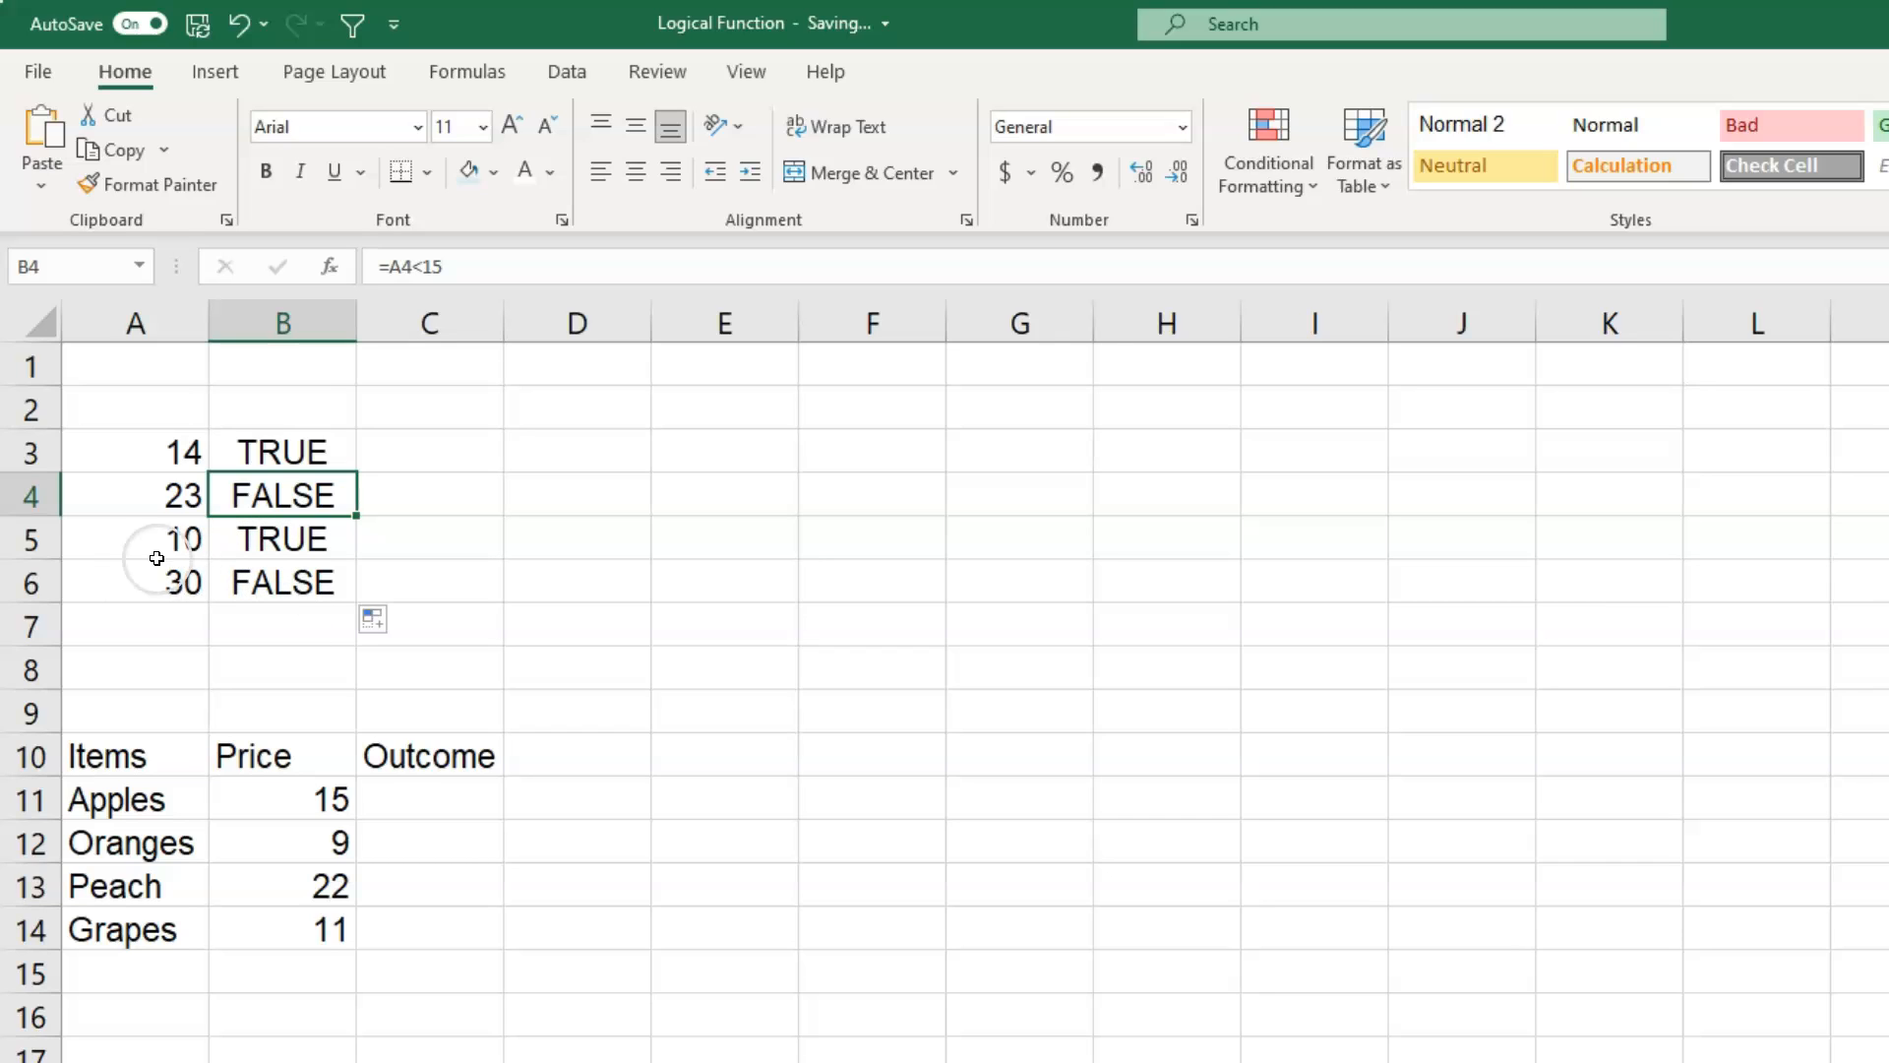
{"action": "left_click", "coordinate": [288, 585]}
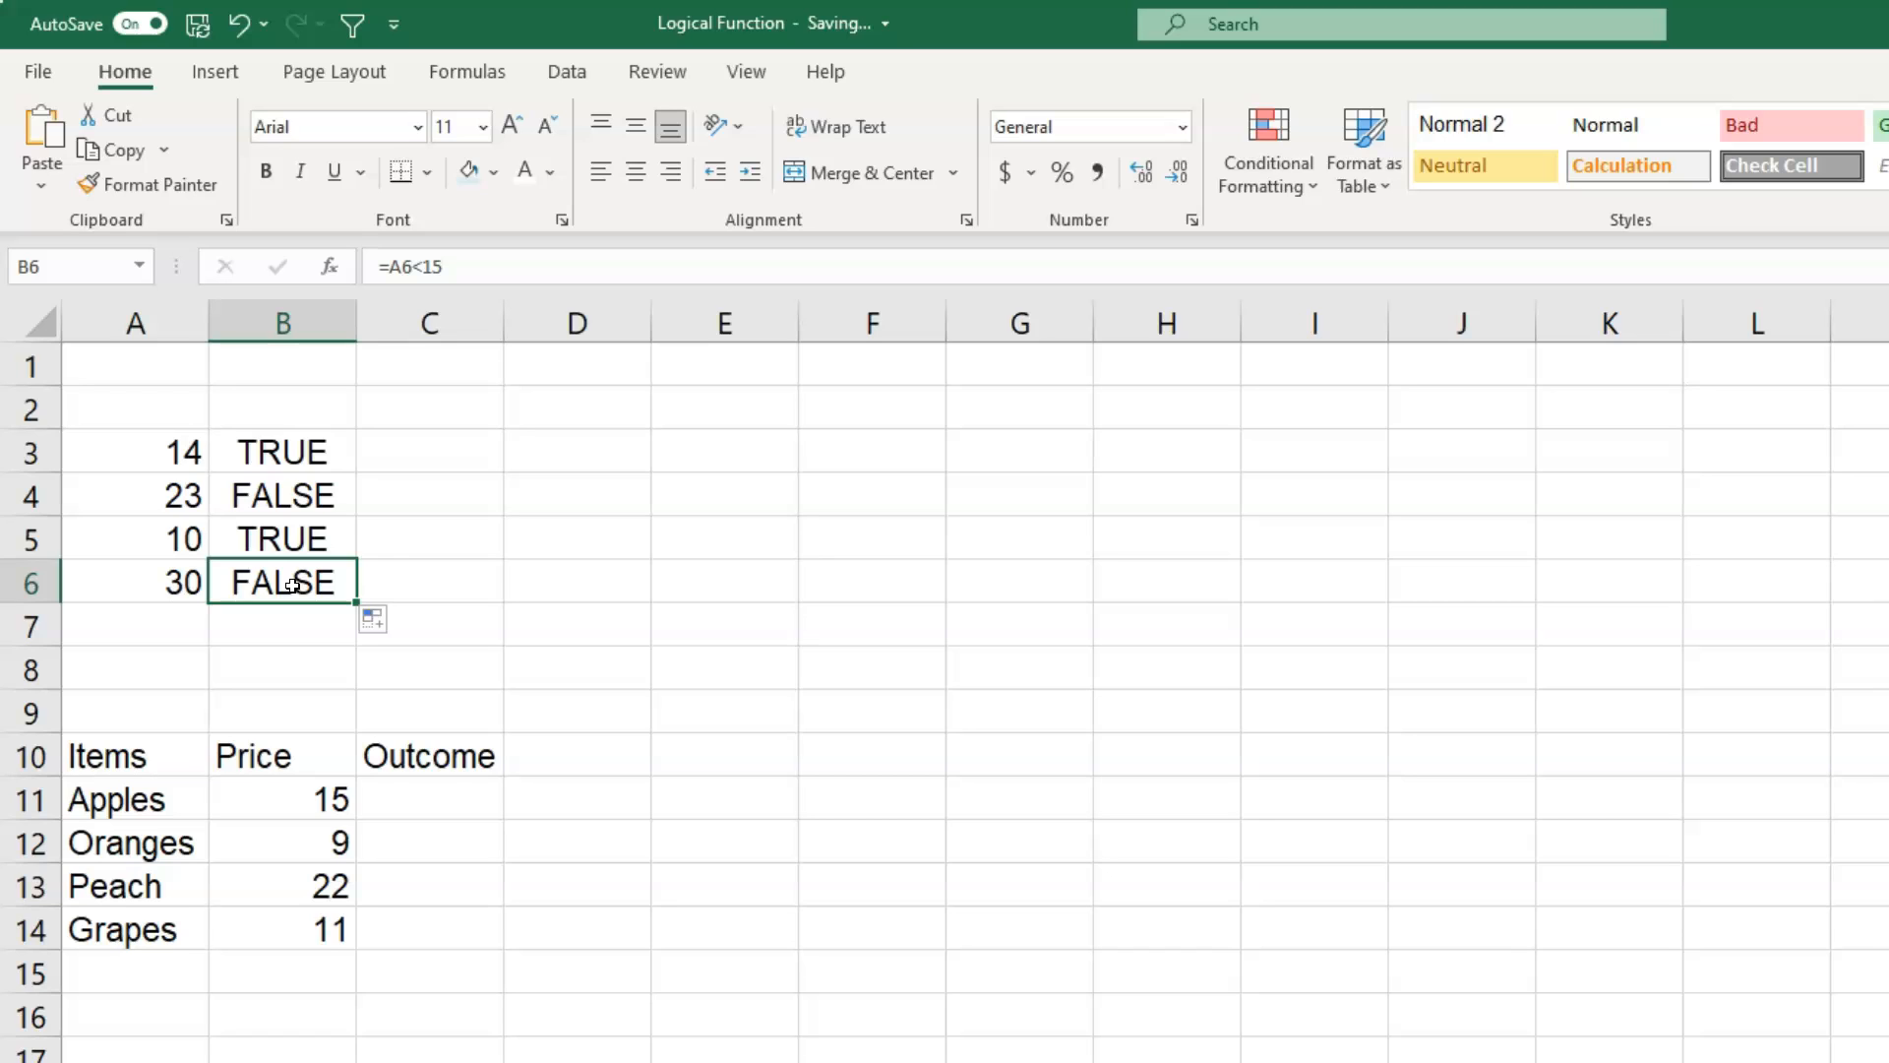
Step: Enter the formula =IF(B11<12,"Affordable") in C11, the Outcome cell for Apples
{"action": "double_click", "coordinate": [409, 806]}
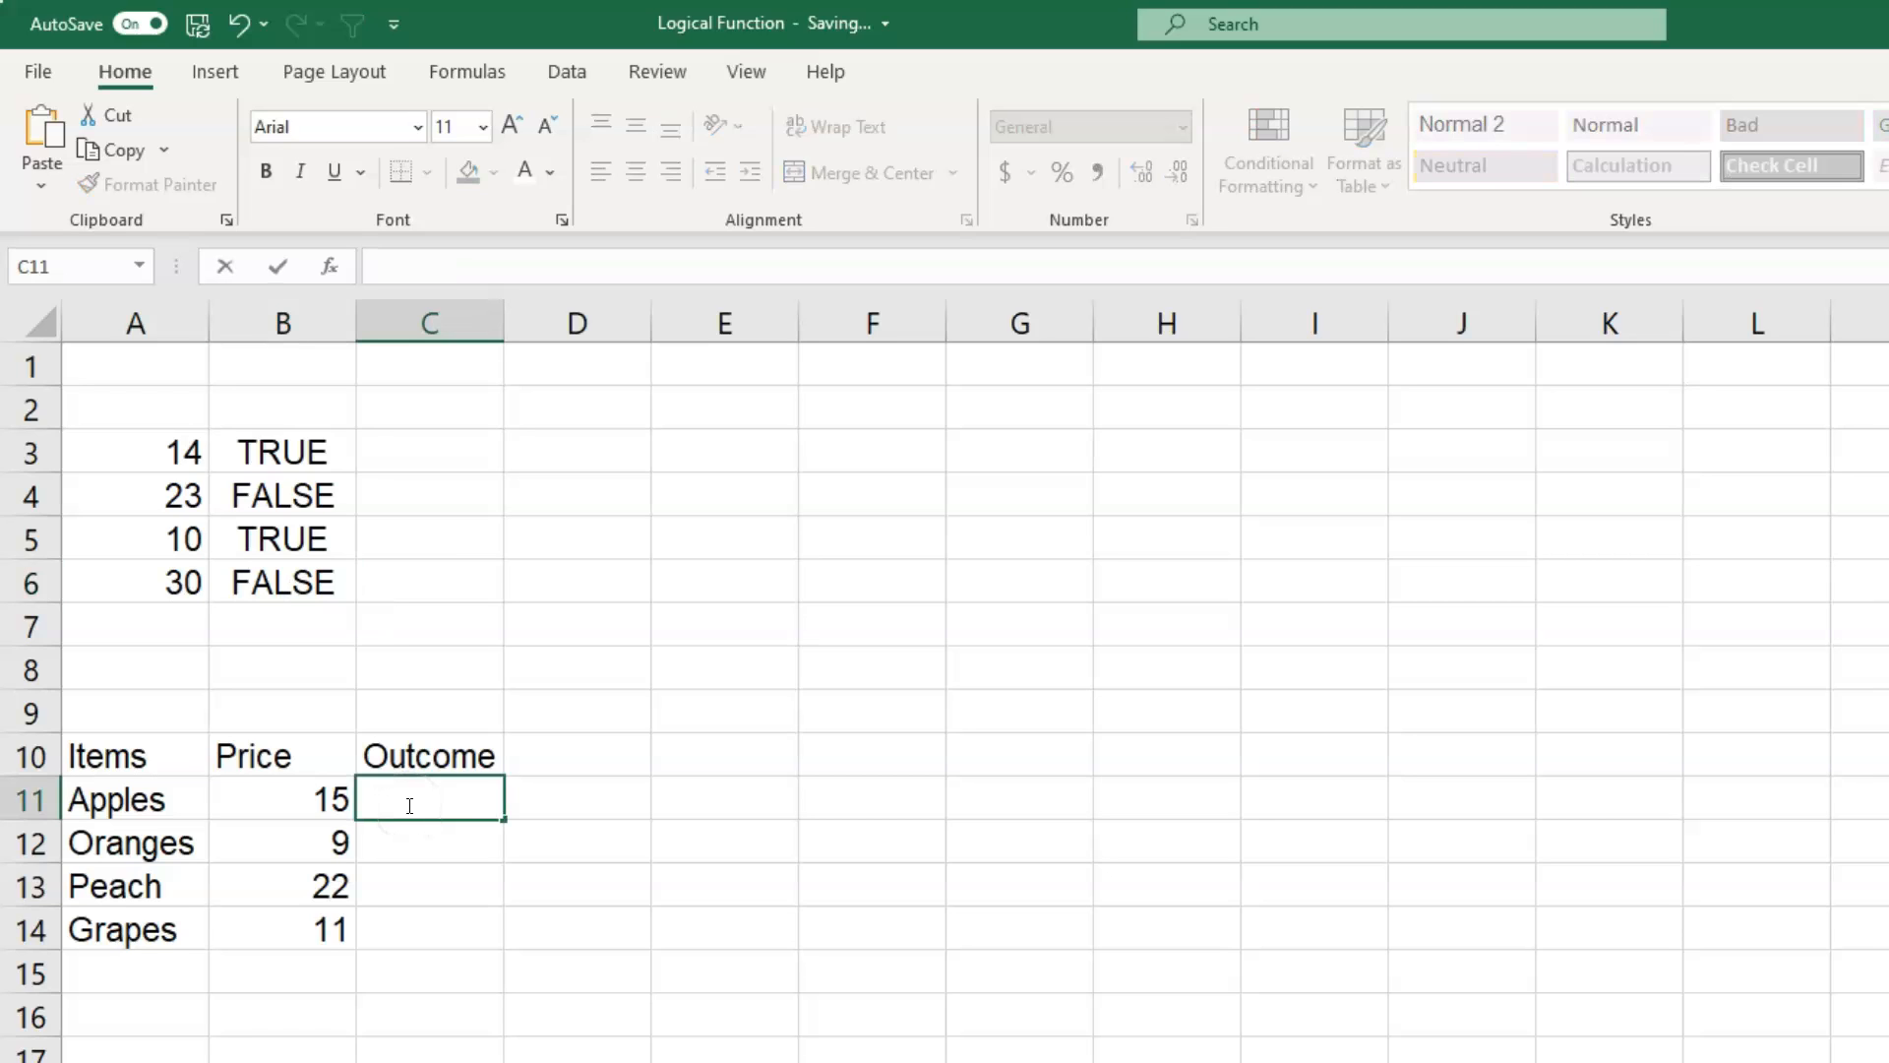
{"action": "type", "text": "=if"}
{"action": "key", "text": "Tab"}
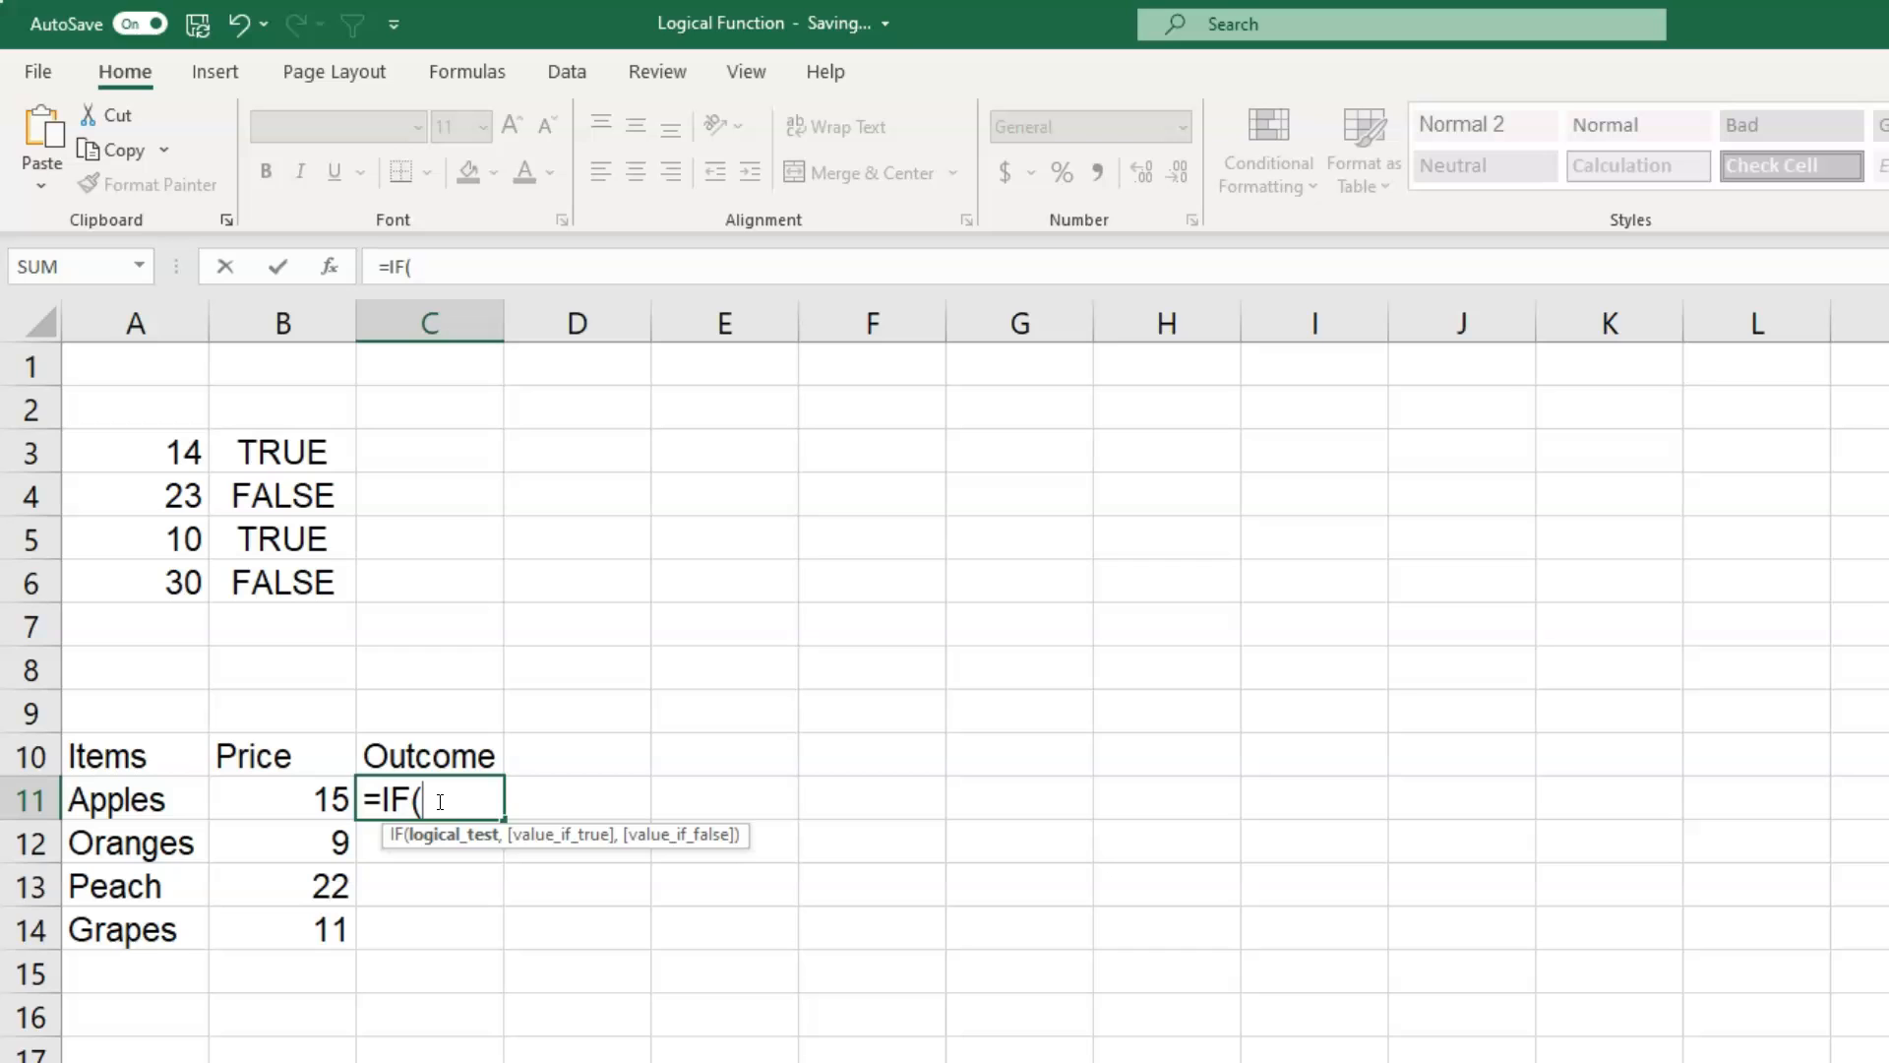
{"action": "left_click", "coordinate": [269, 796]}
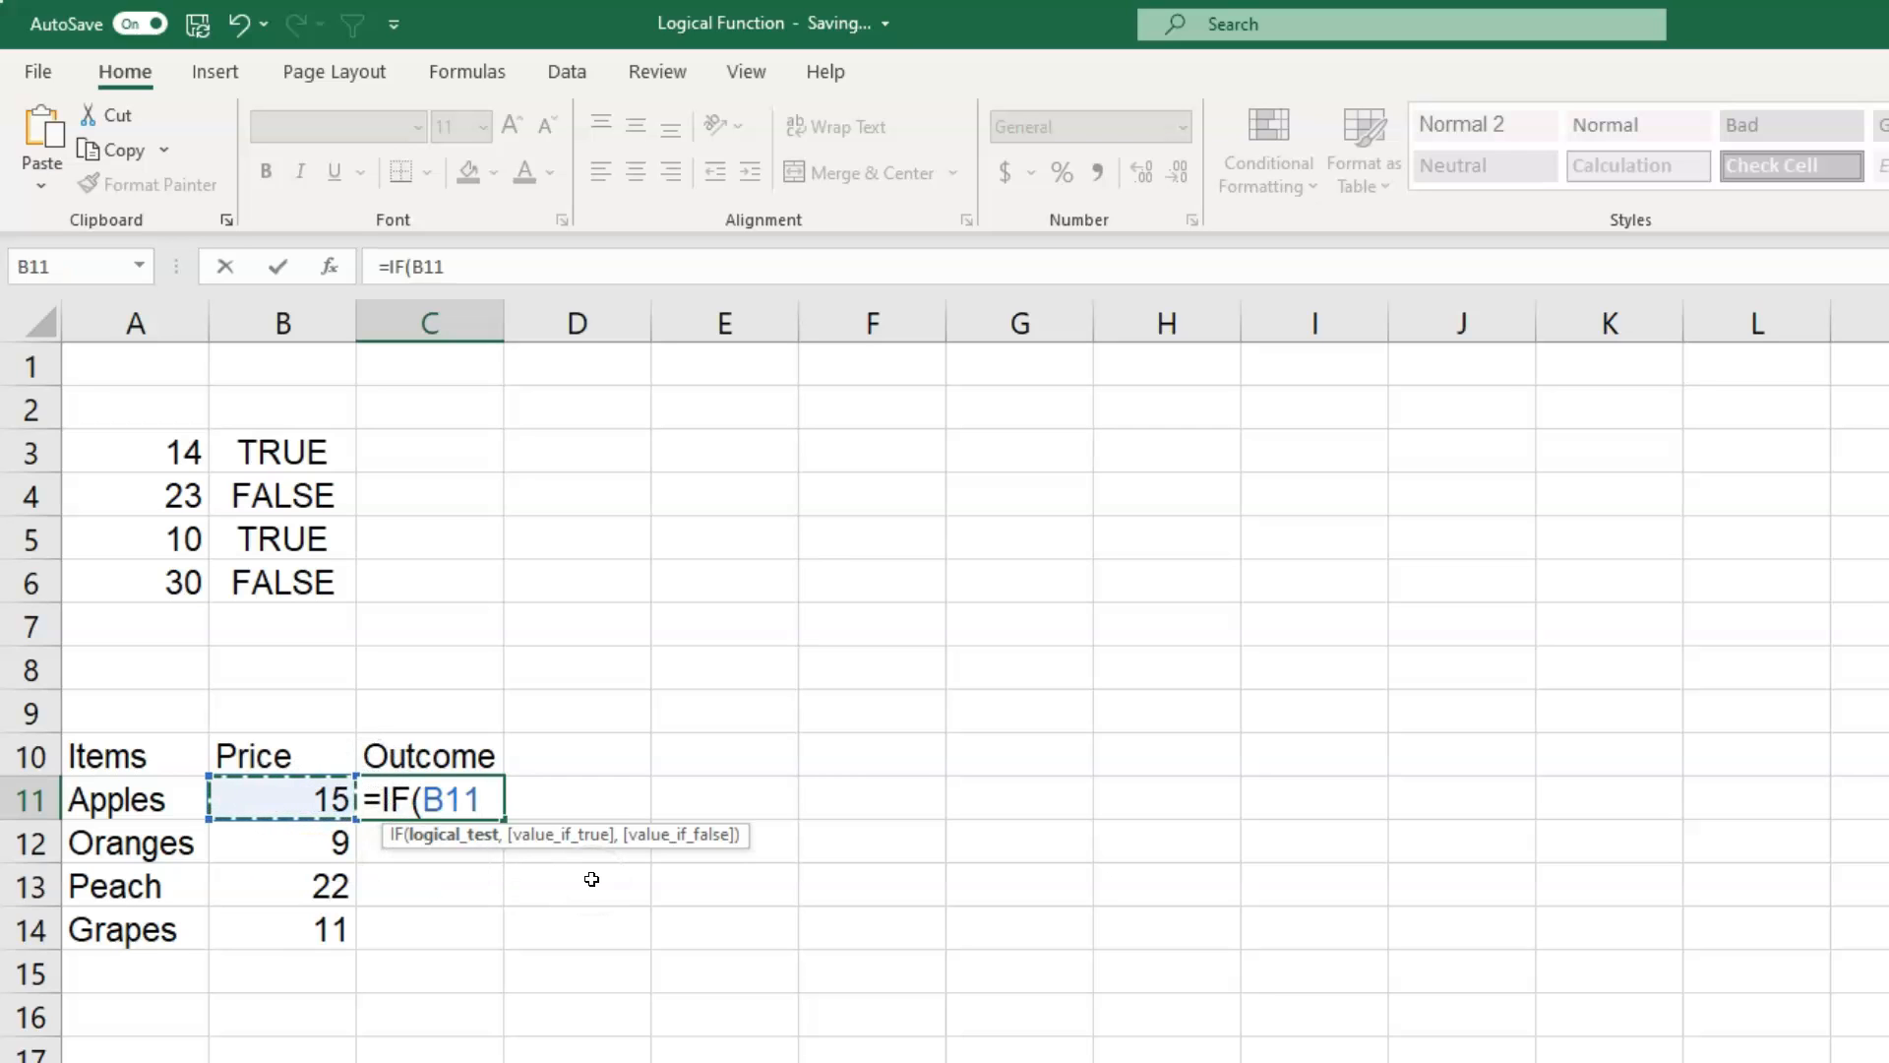
{"action": "type", "text": "<12"}
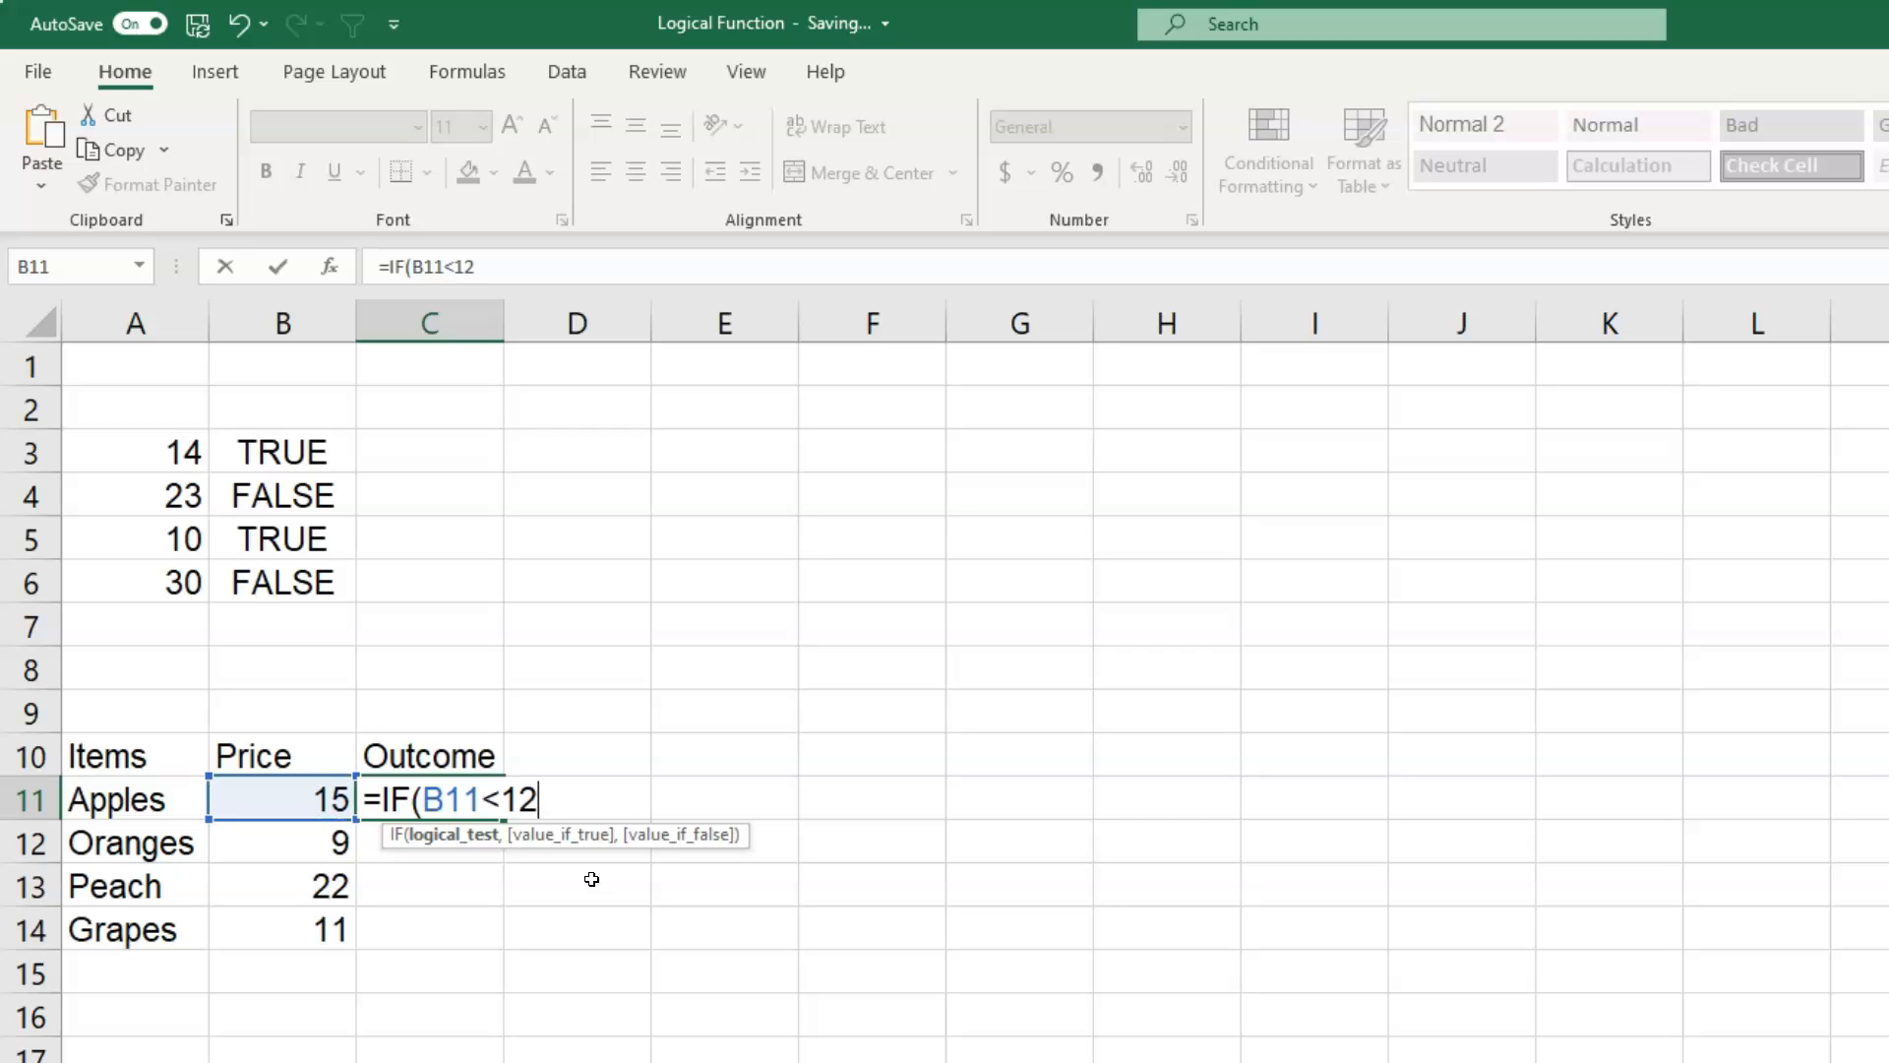
{"action": "type", "text": ","}
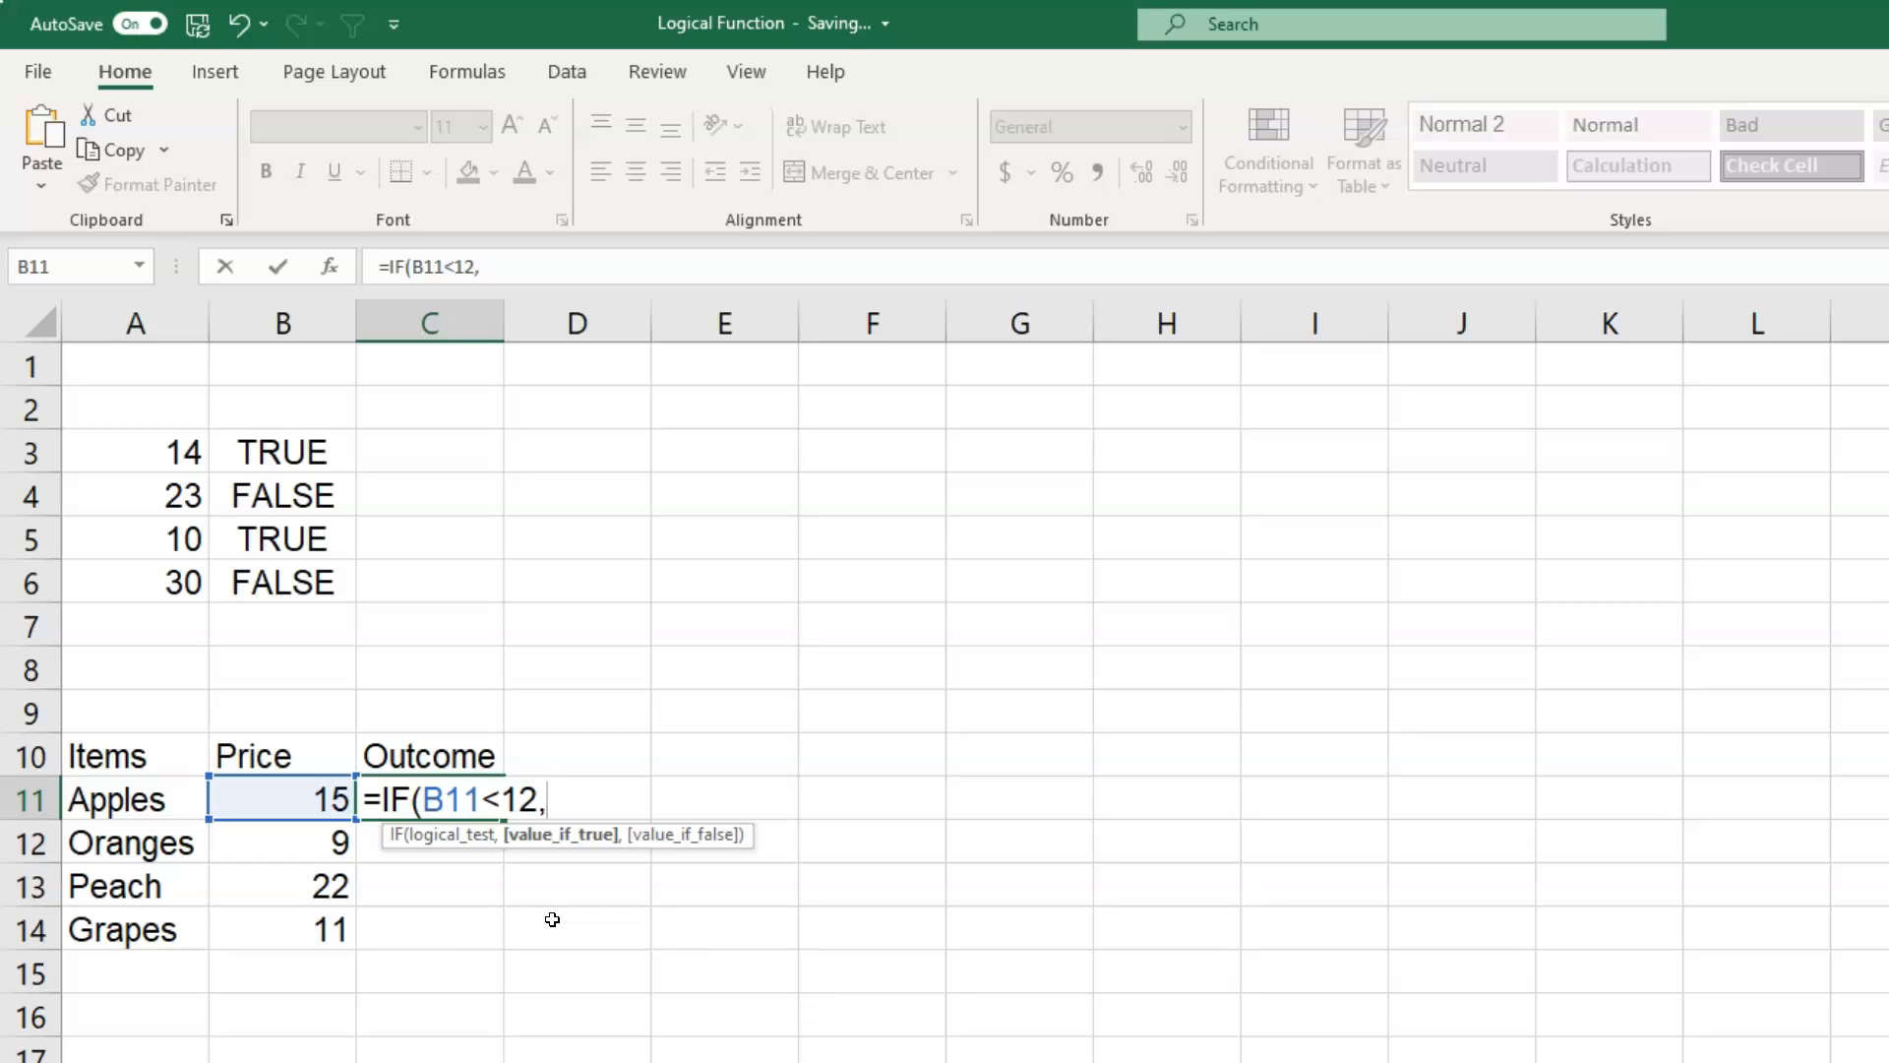
{"action": "type", "text": "\"Afforda"}
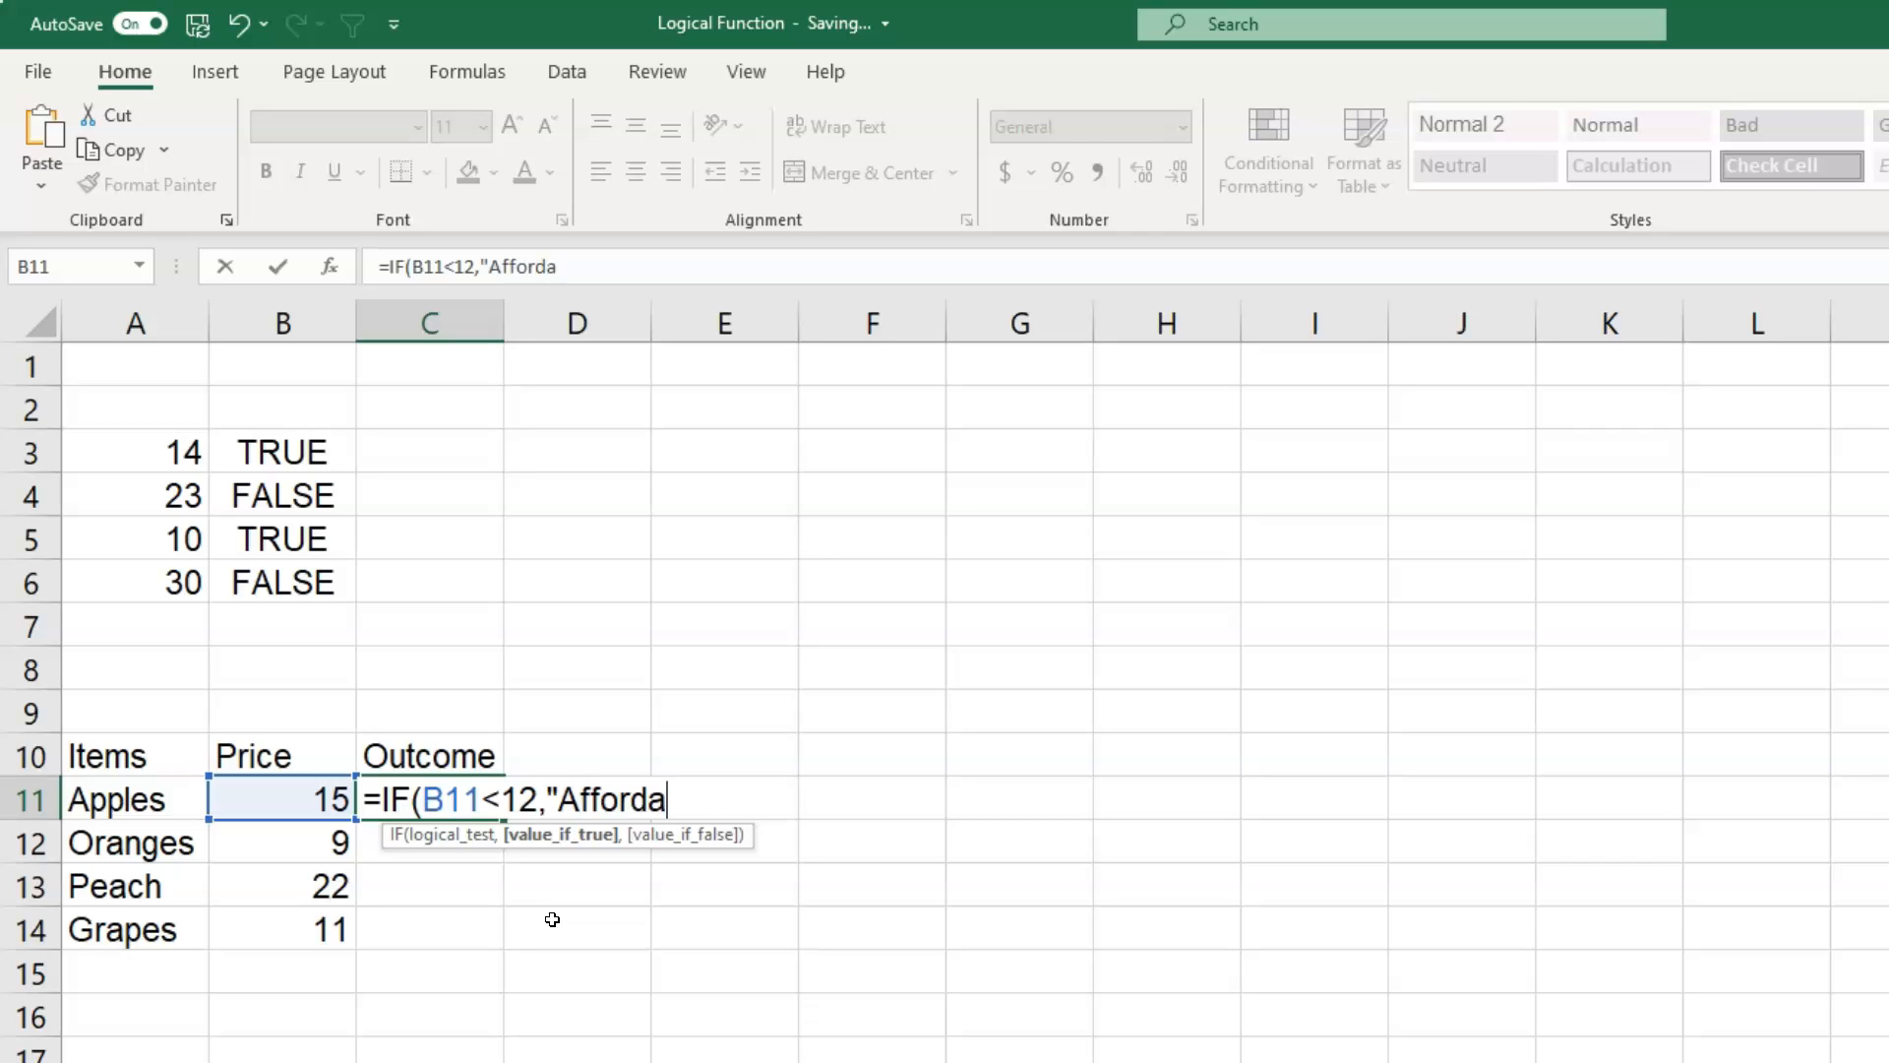
{"action": "type", "text": "ble\""}
{"action": "type", "text": ")"}
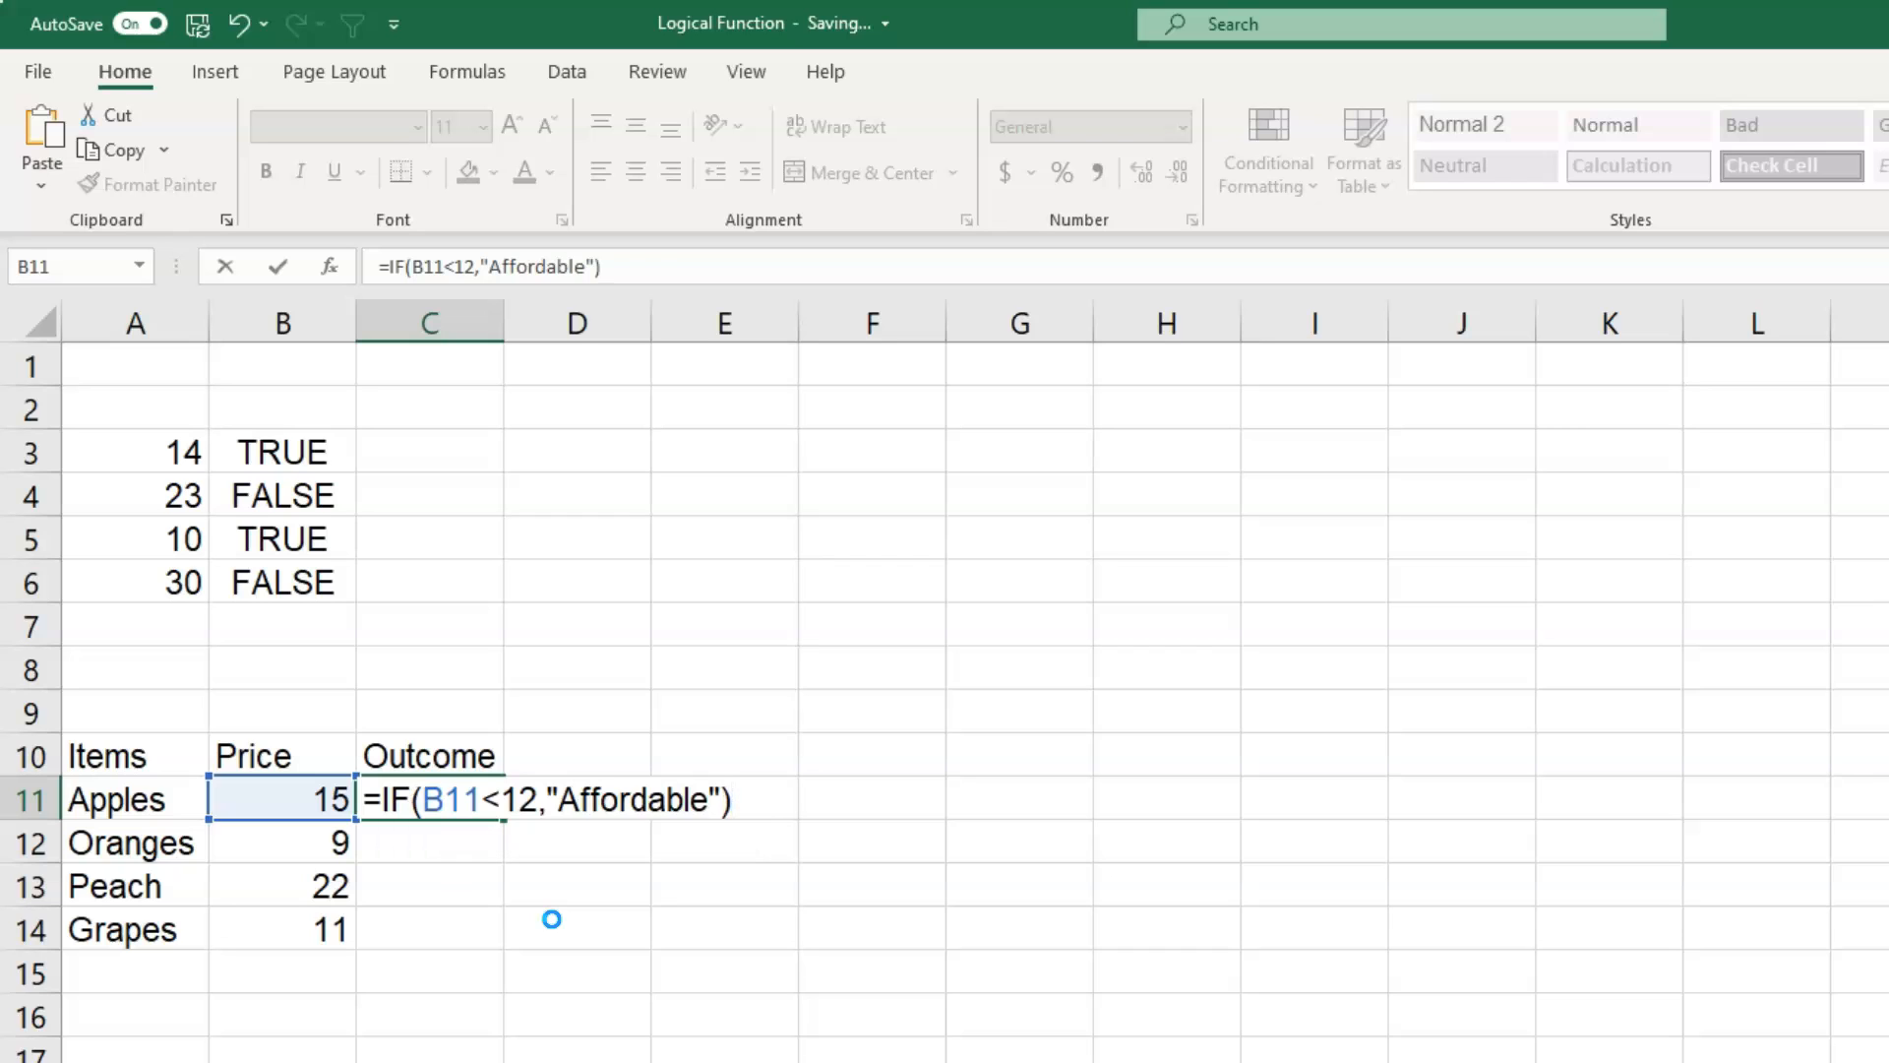
{"action": "key", "text": "ctrl+Return"}
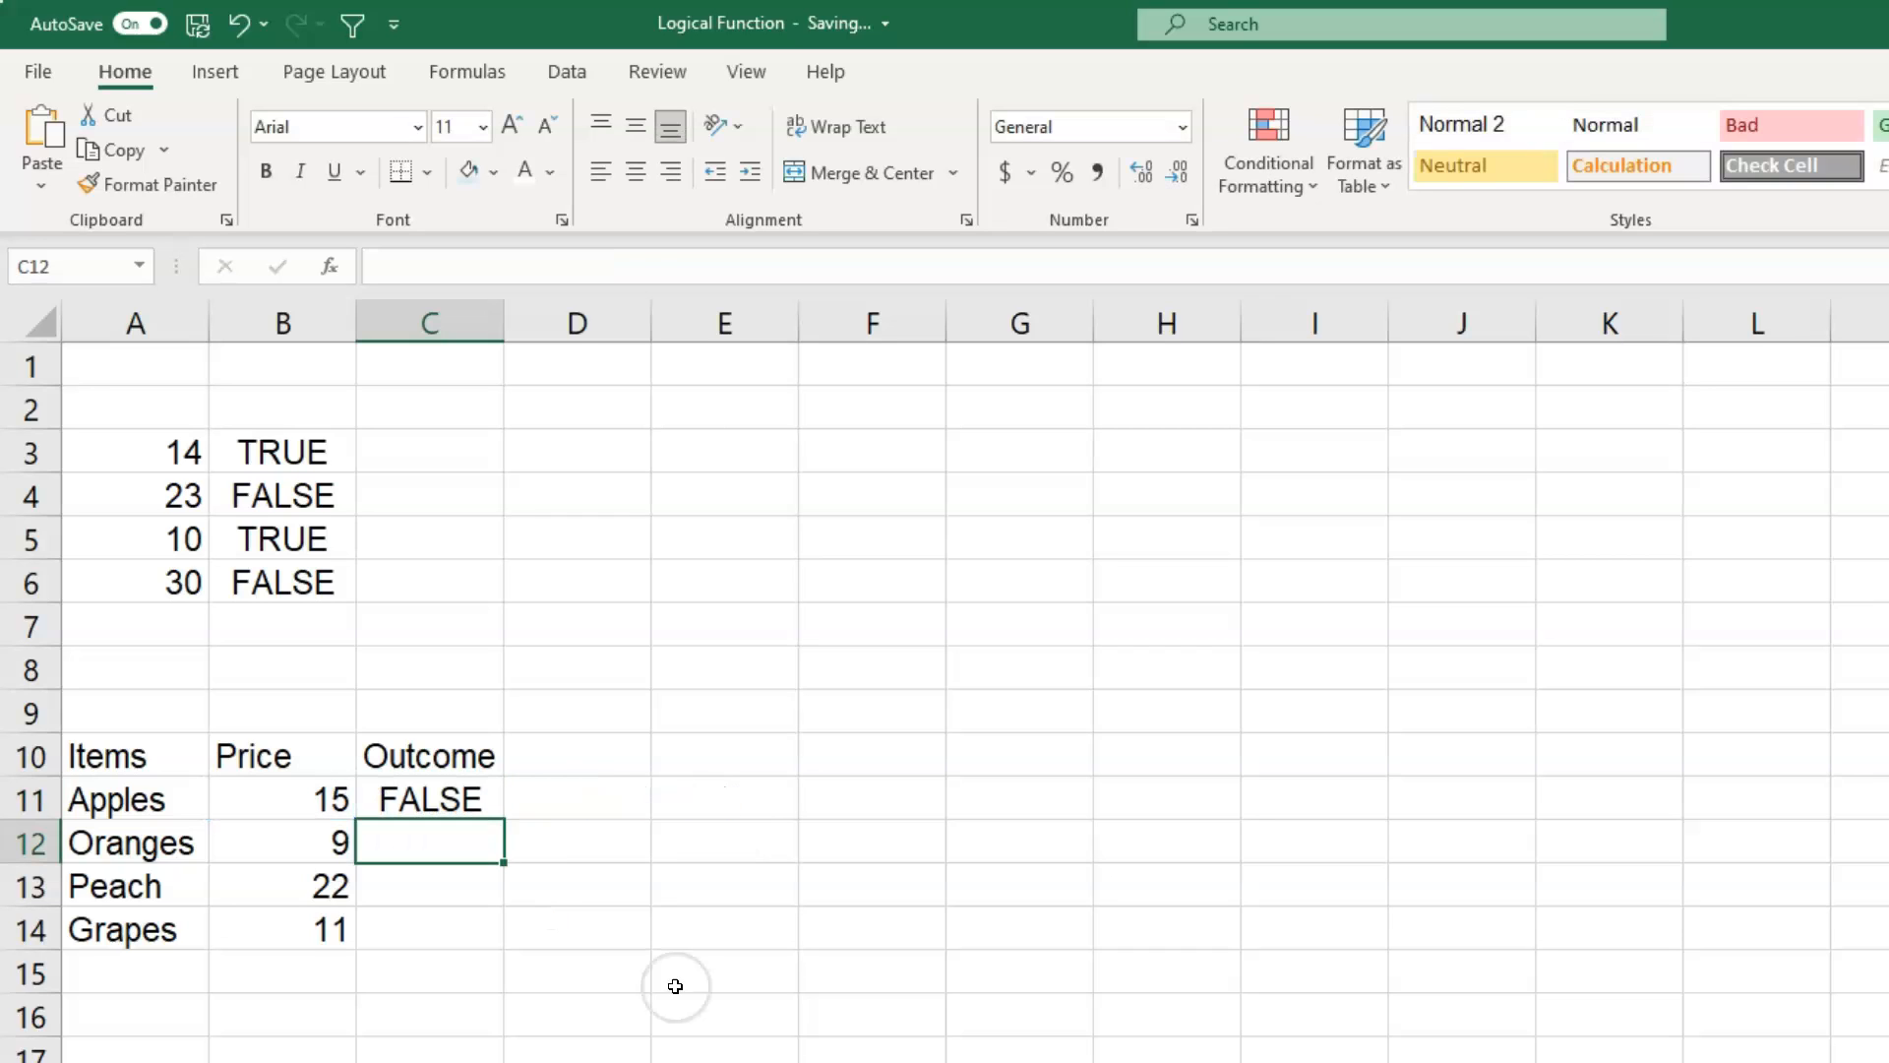
Step: Fill the C11 formula down through C14 and autofit the width of column C
{"action": "left_click", "coordinate": [443, 799]}
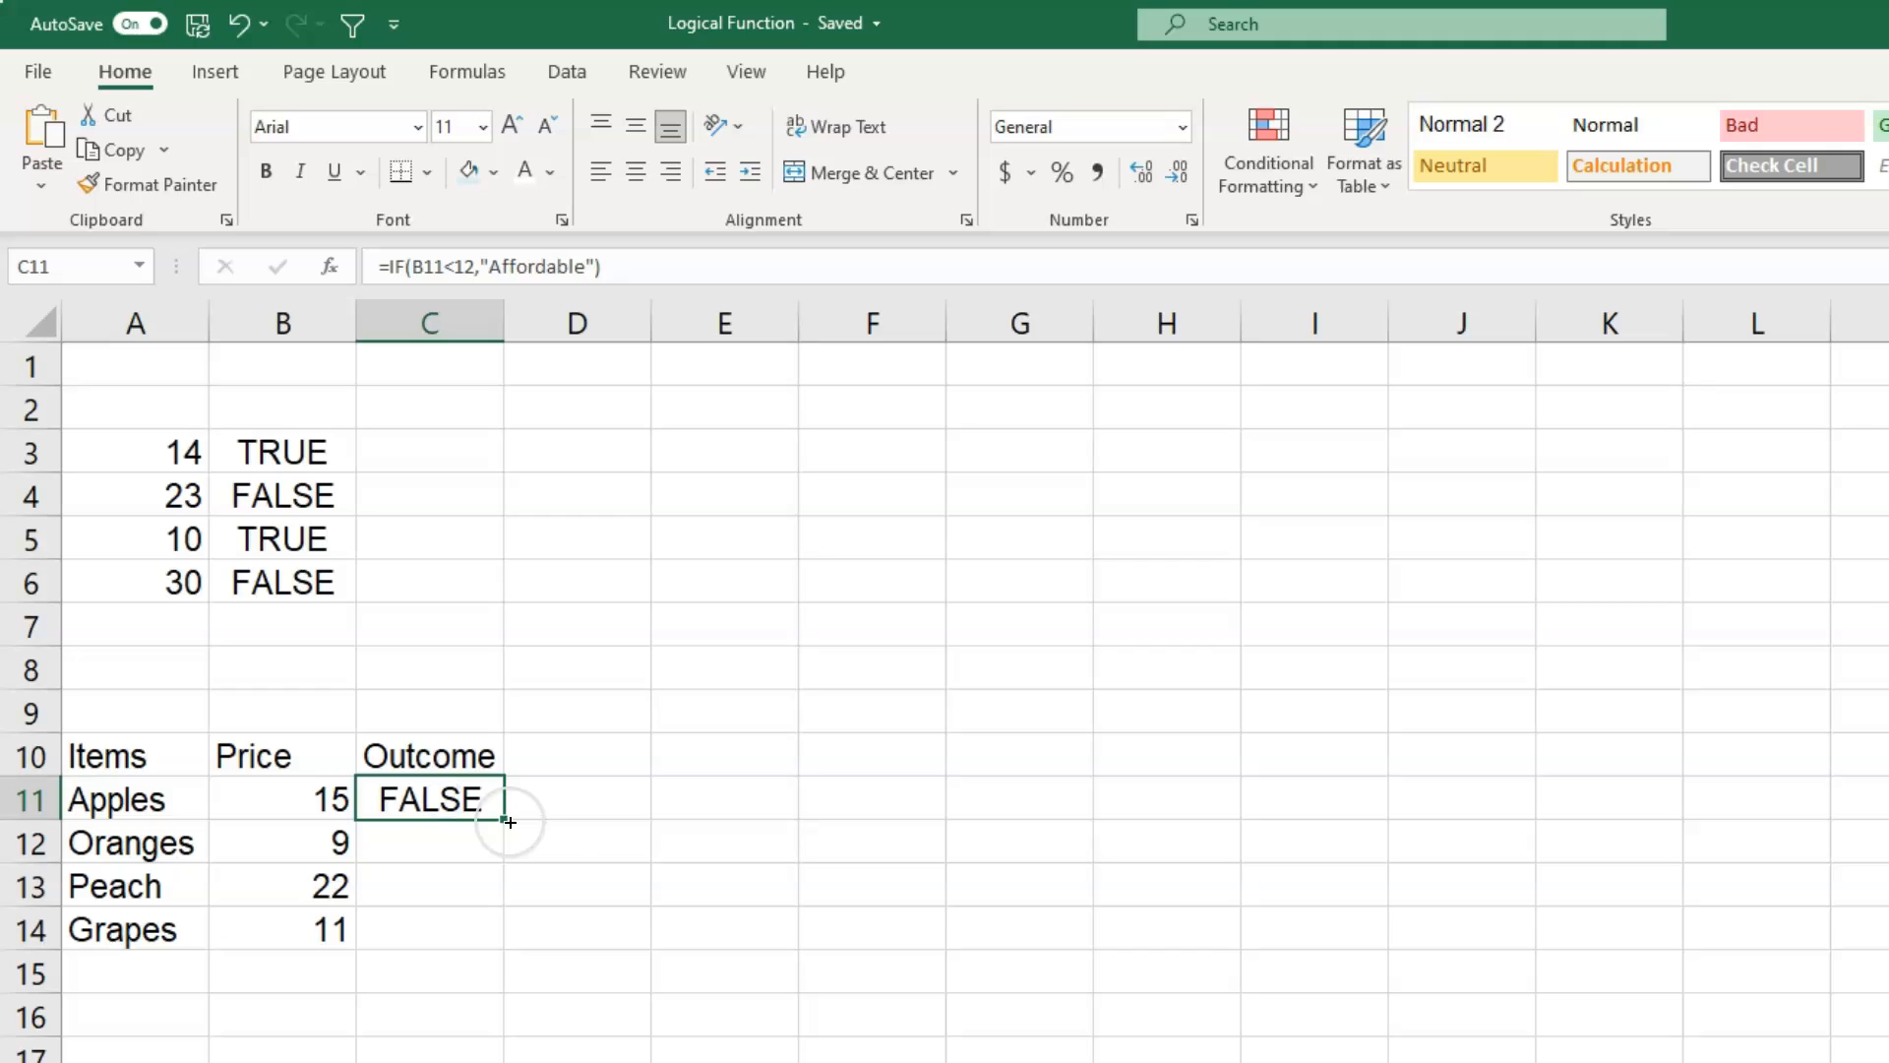
{"action": "double_click", "coordinate": [504, 817]}
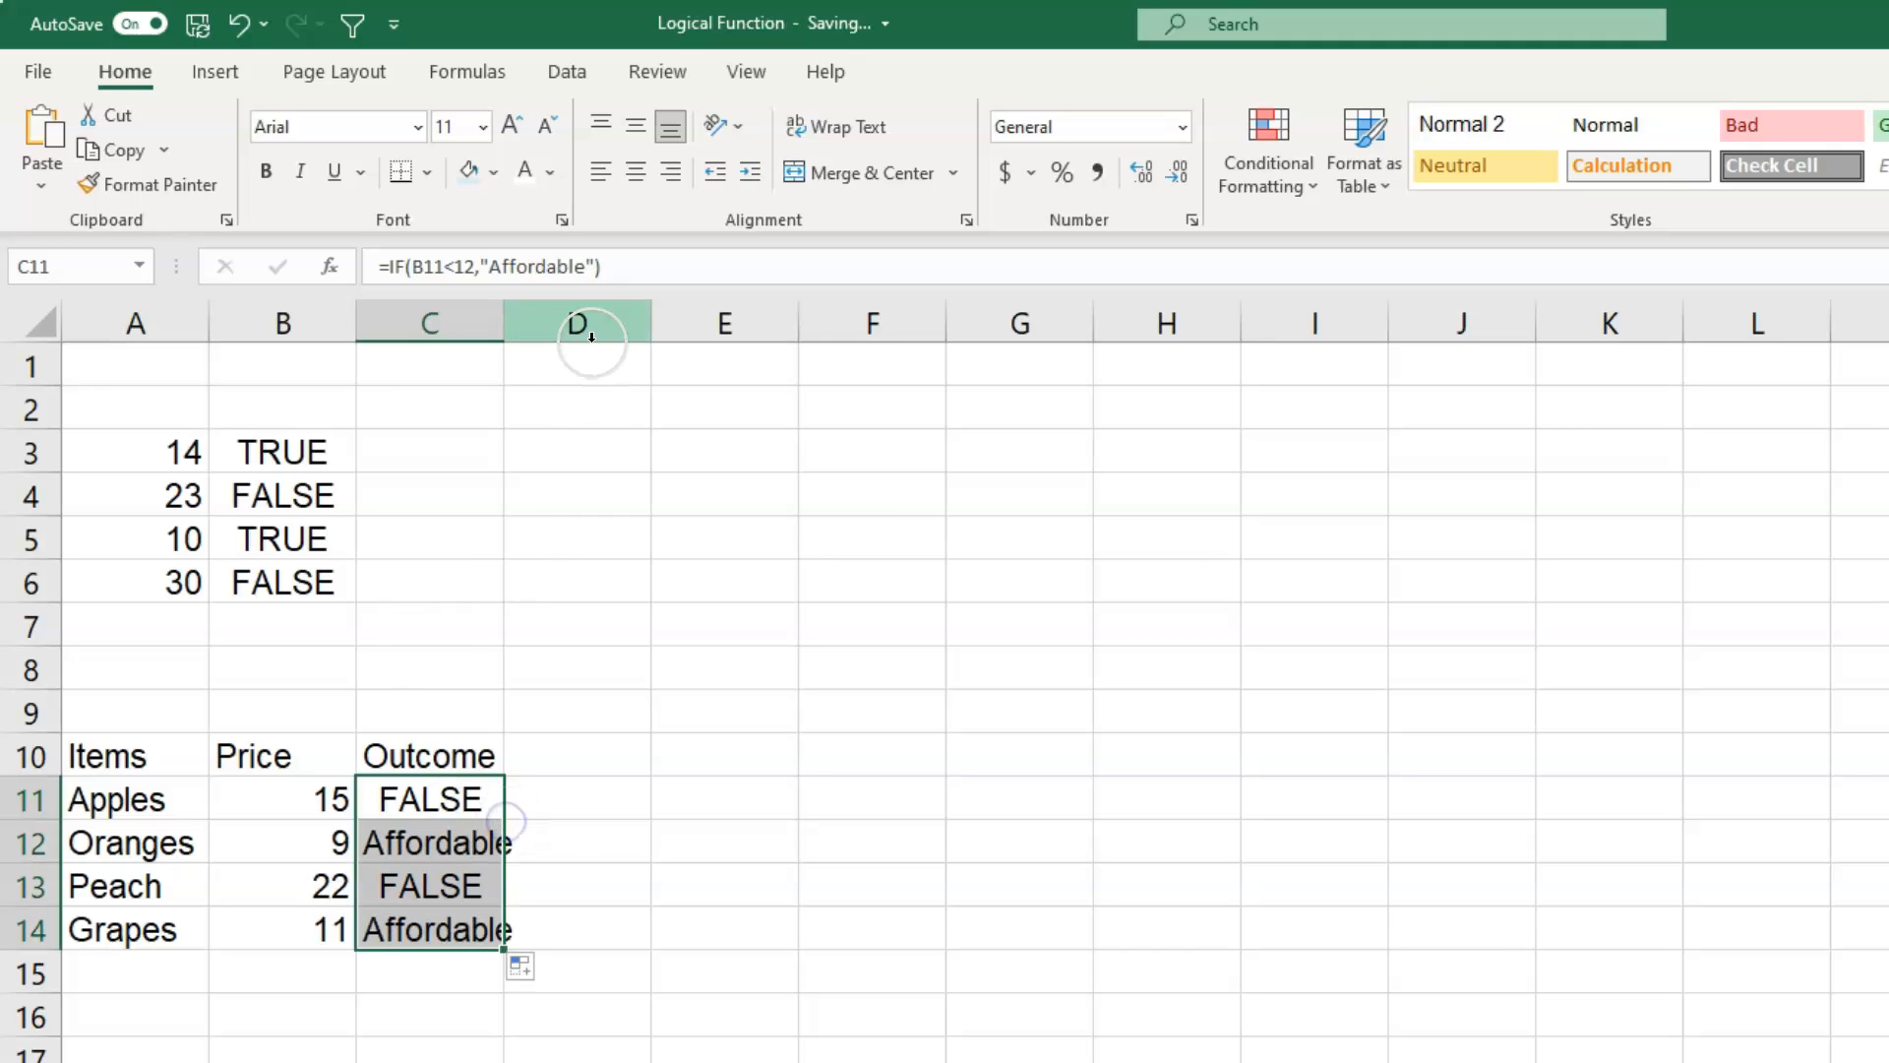
{"action": "double_click", "coordinate": [505, 322]}
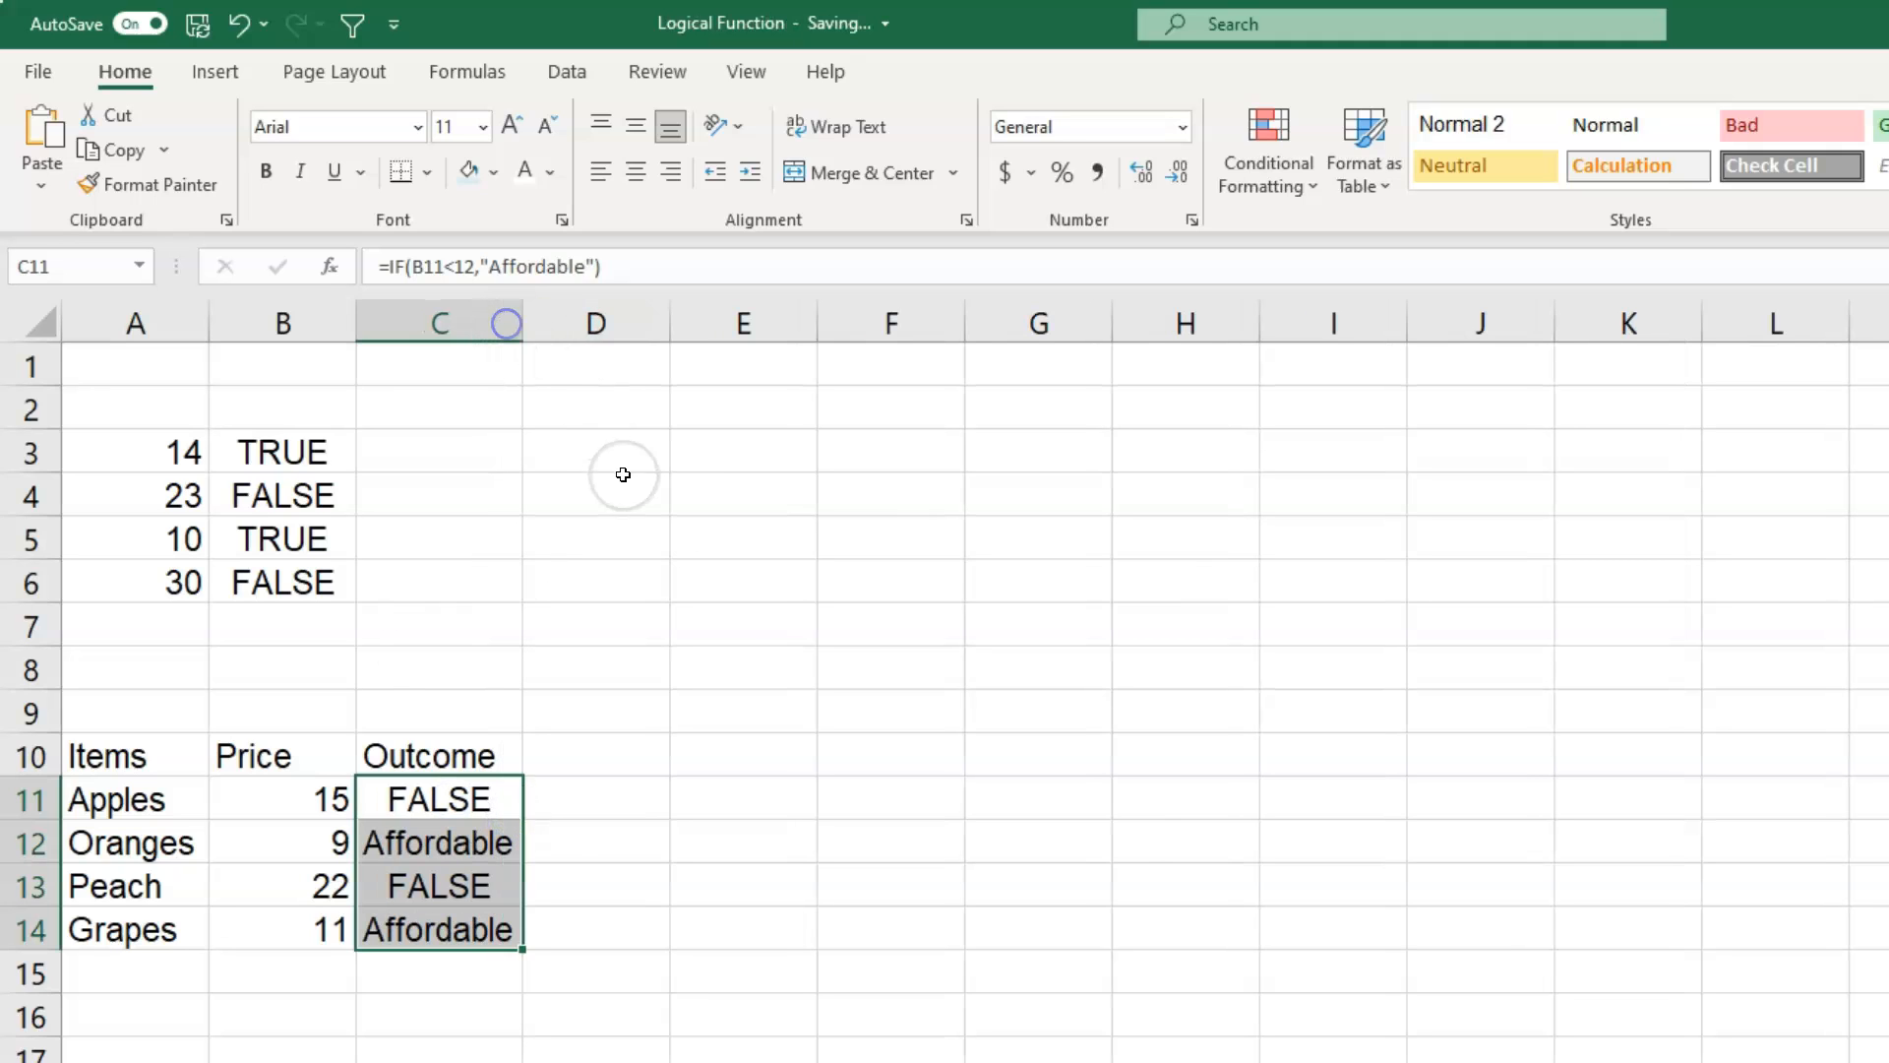
{"action": "left_click", "coordinate": [1145, 823]}
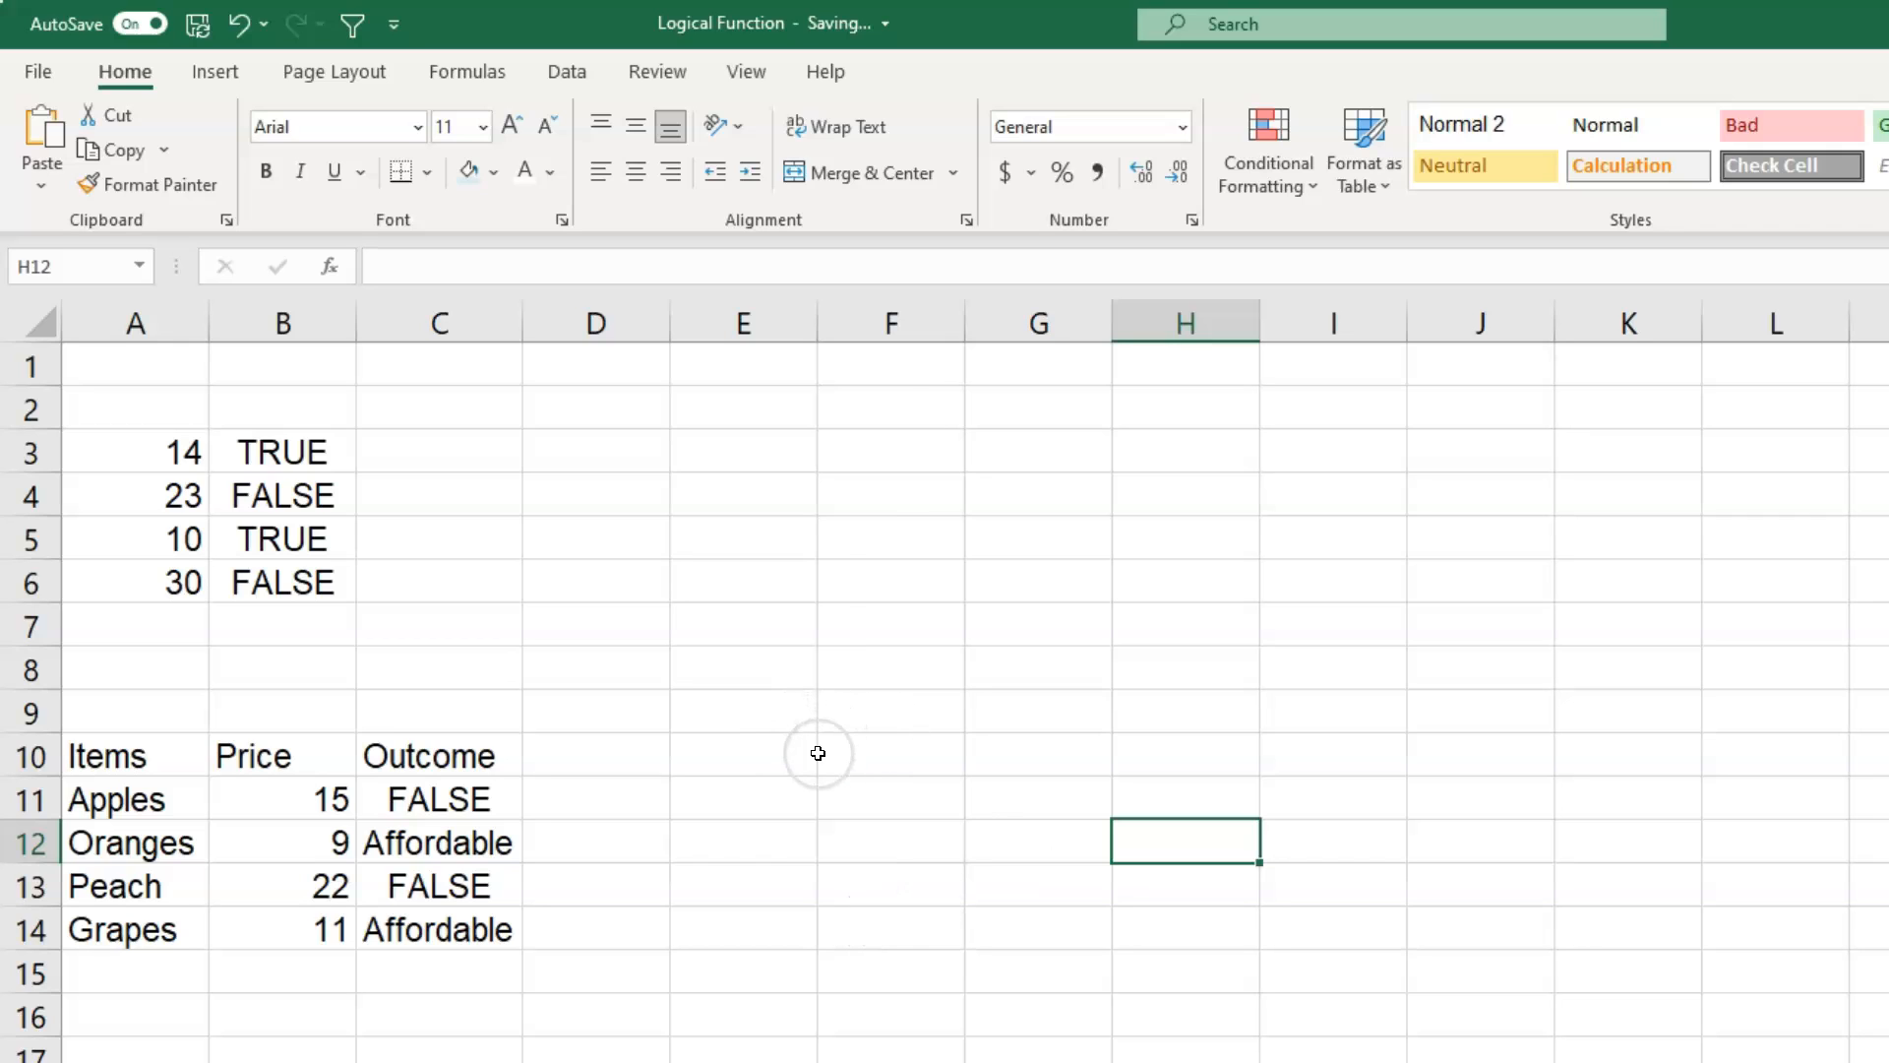
Step: Examine how the IF formulas in C11 and C12 test the Apples and Oranges prices, without editing them
{"action": "left_click", "coordinate": [451, 805]}
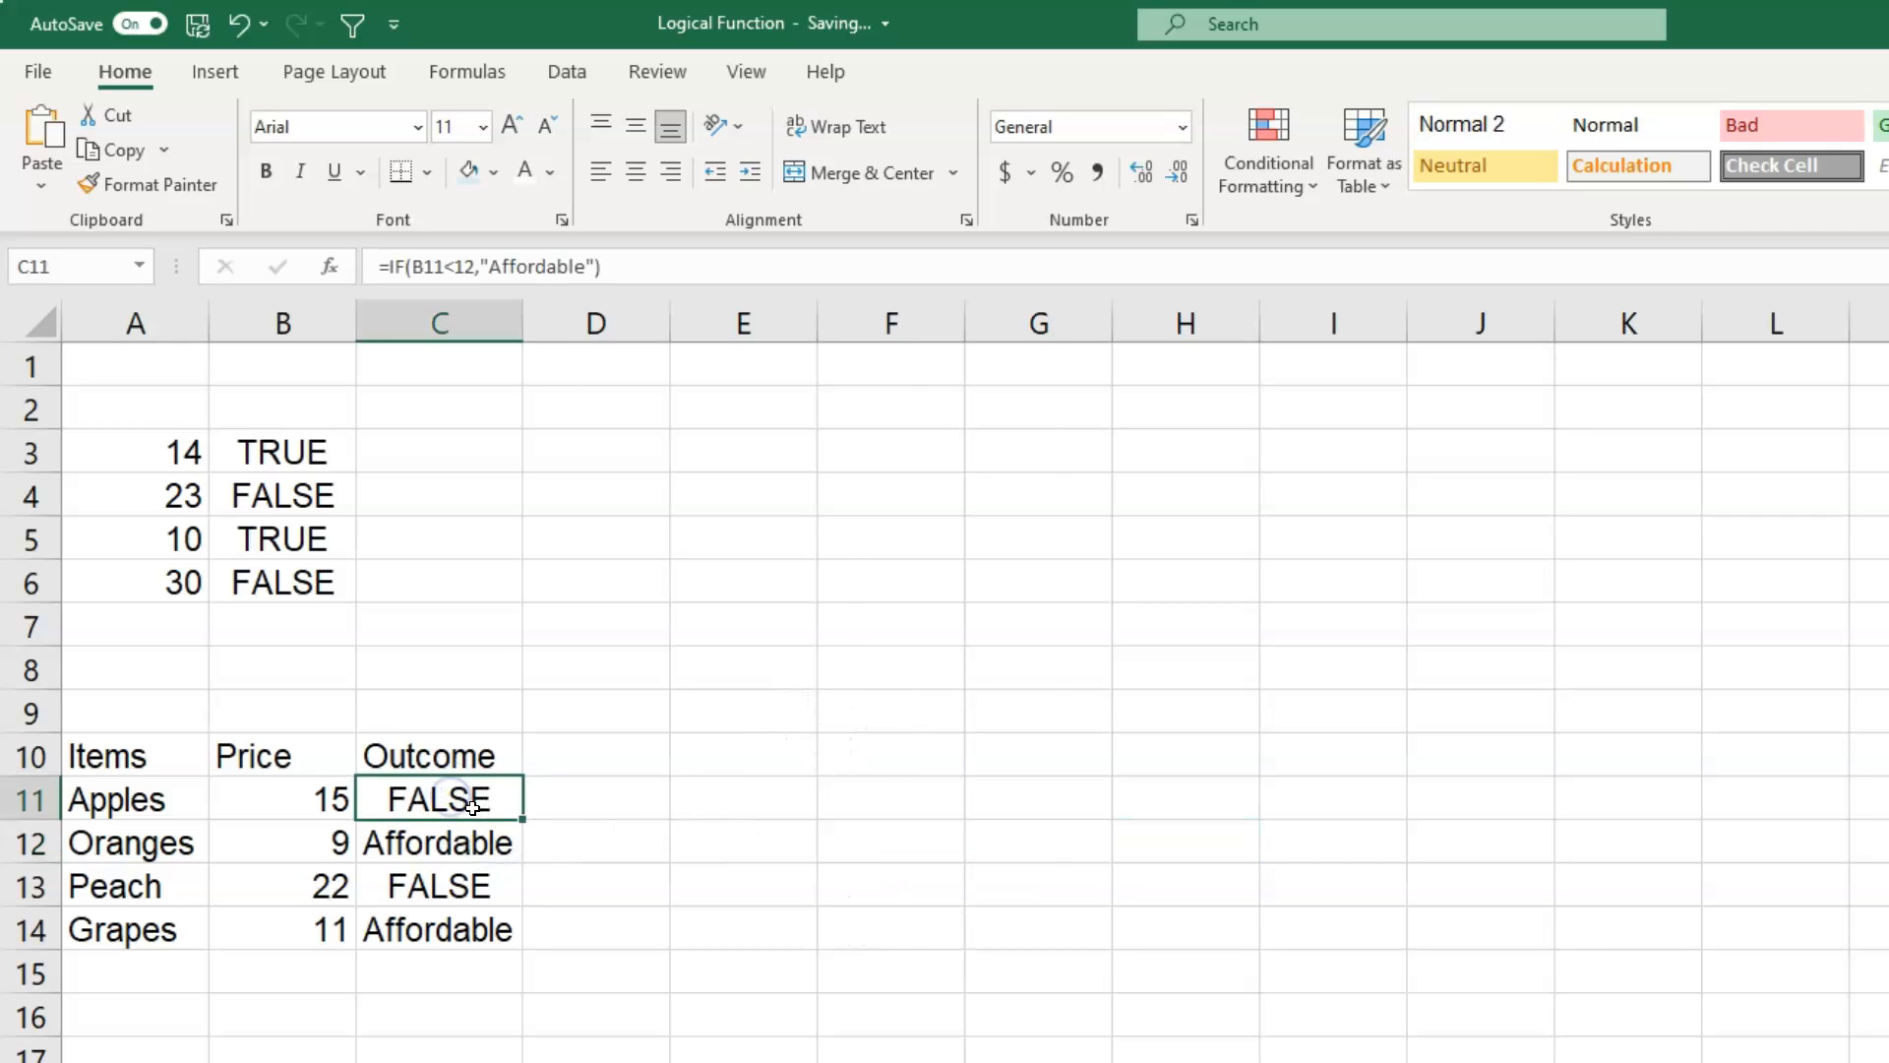
{"action": "double_click", "coordinate": [461, 798]}
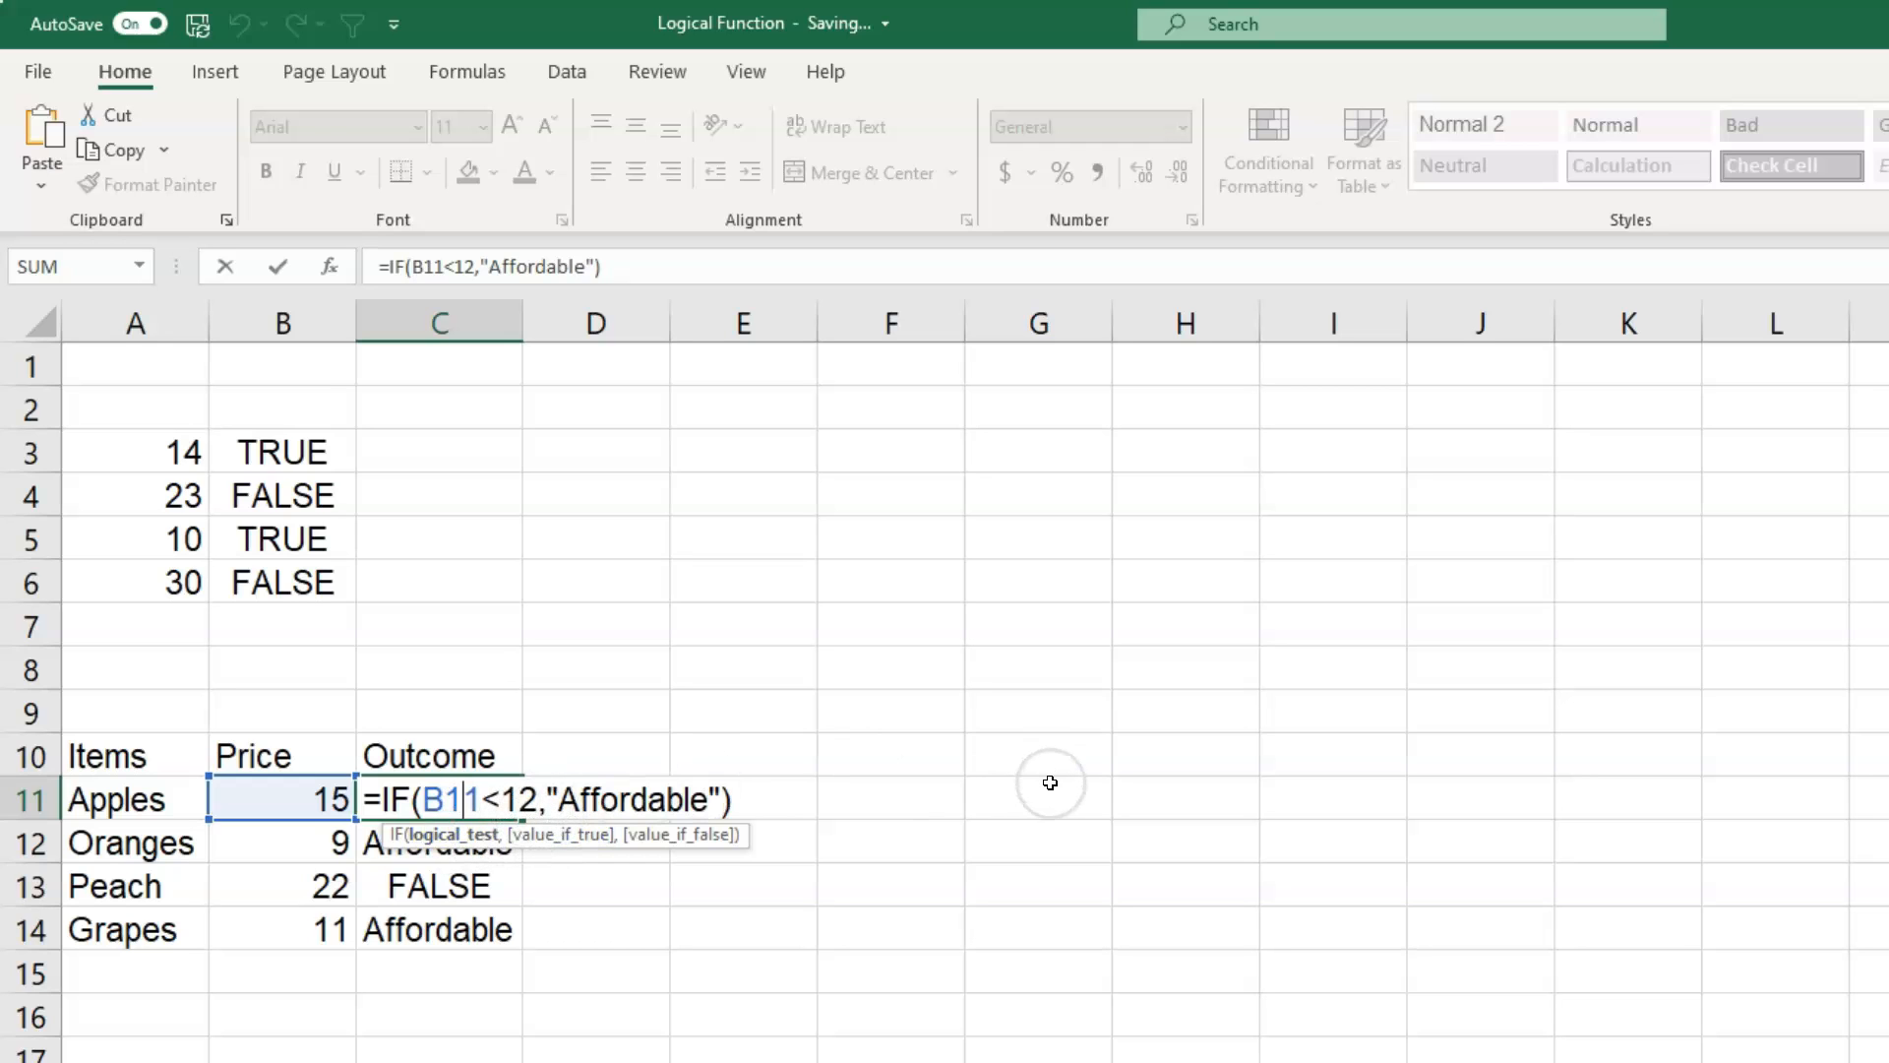
{"action": "key", "text": "Escape"}
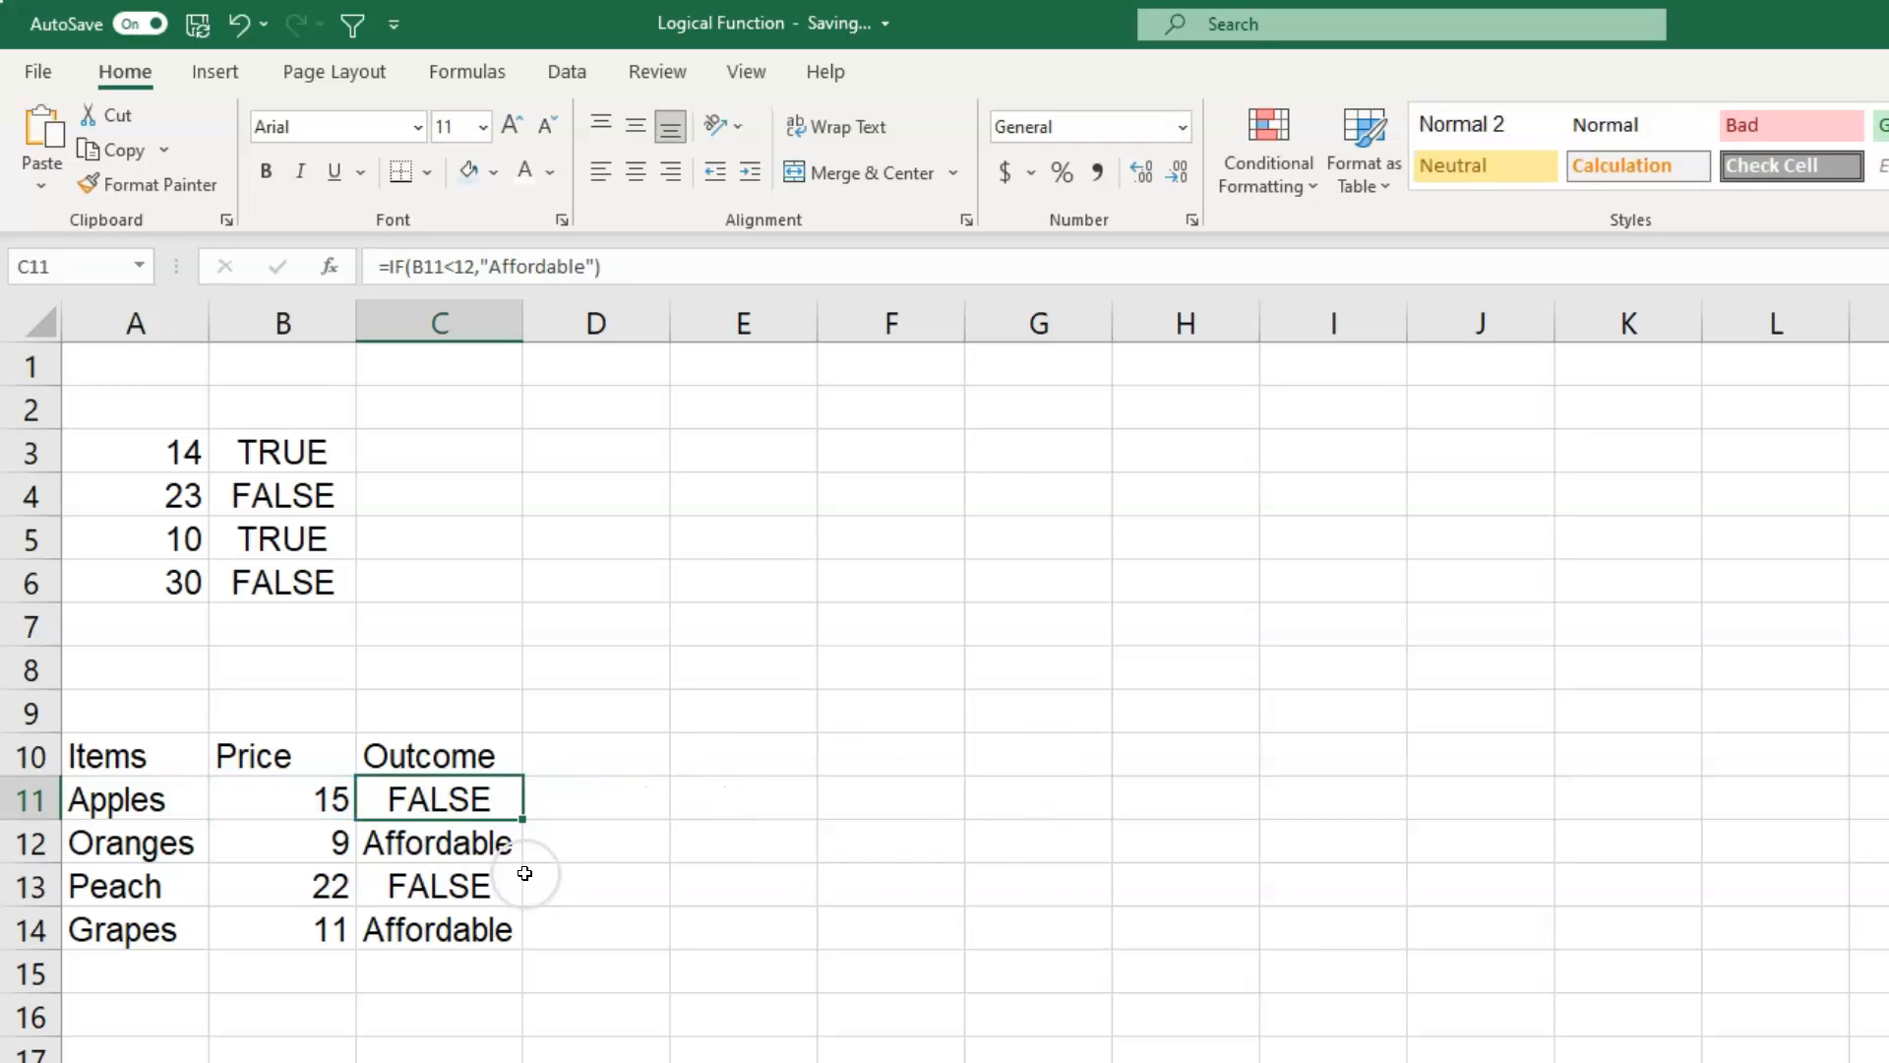
{"action": "double_click", "coordinate": [450, 801]}
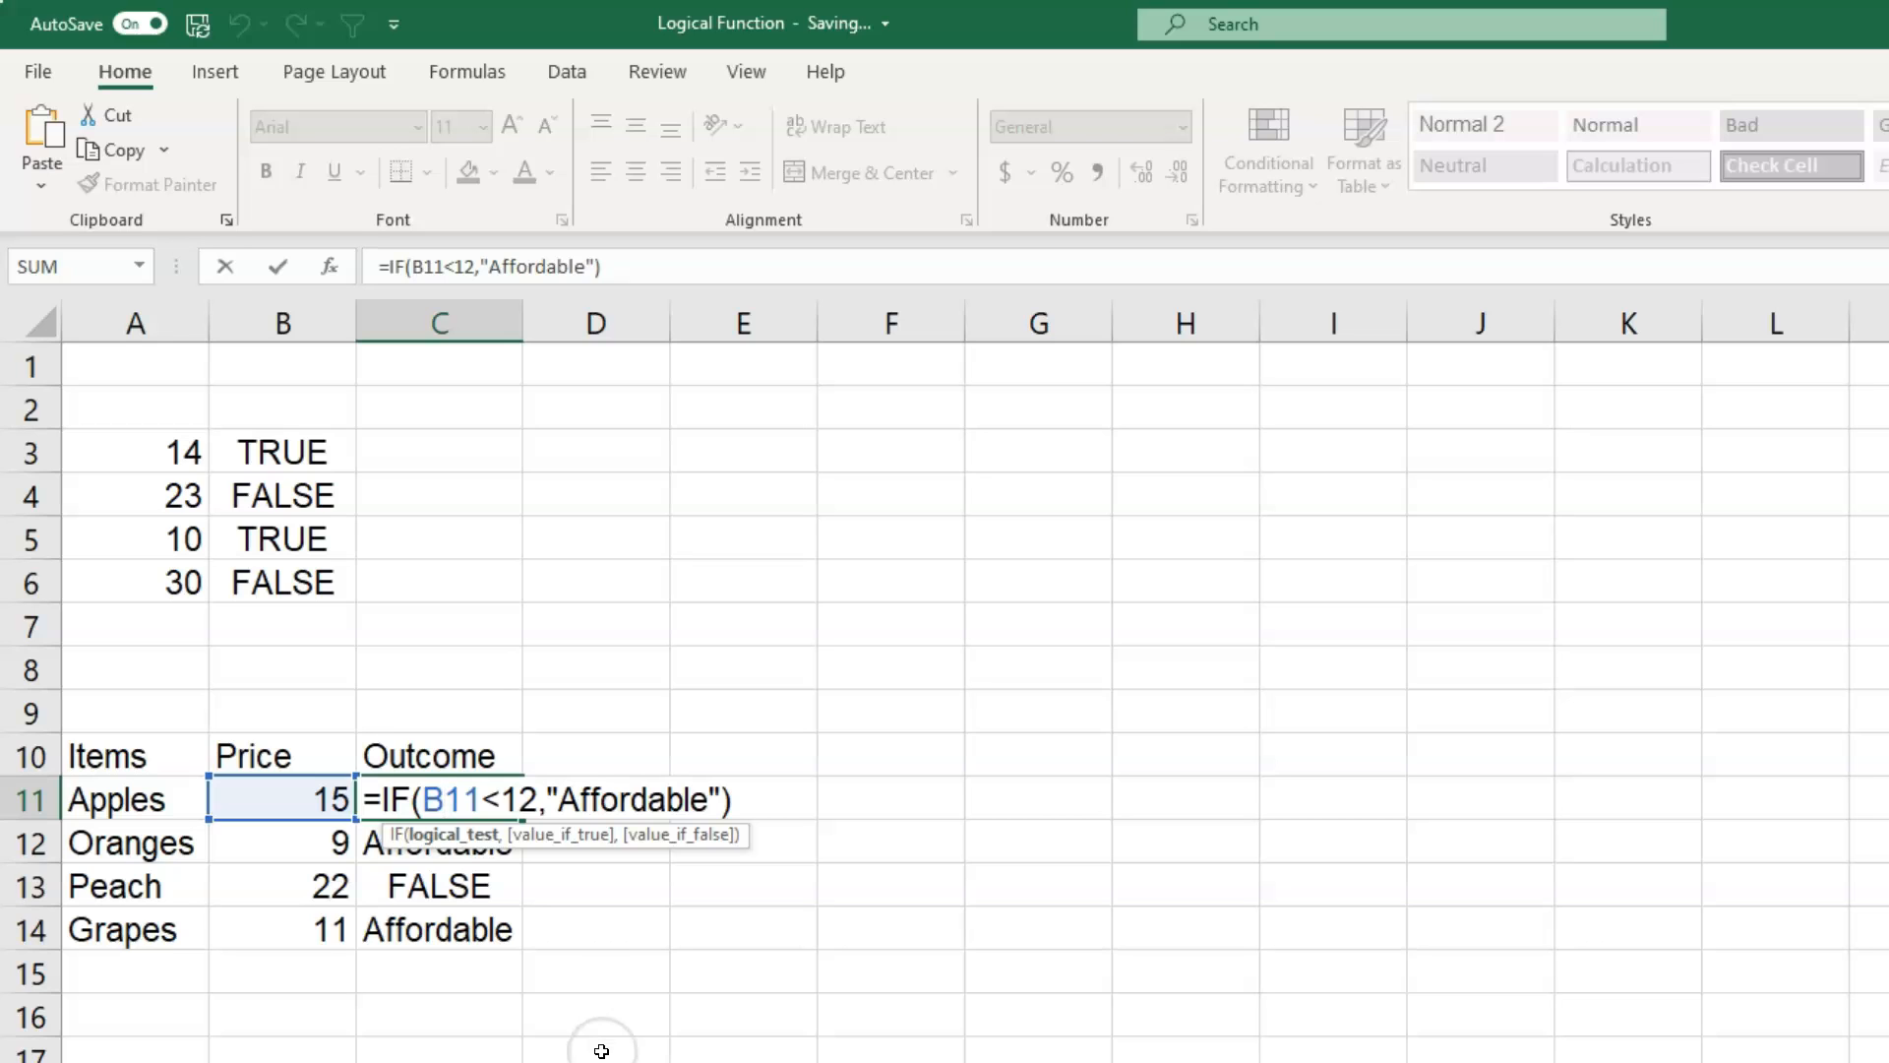
{"action": "key", "text": "ctrl+Return"}
{"action": "left_click", "coordinate": [477, 854]}
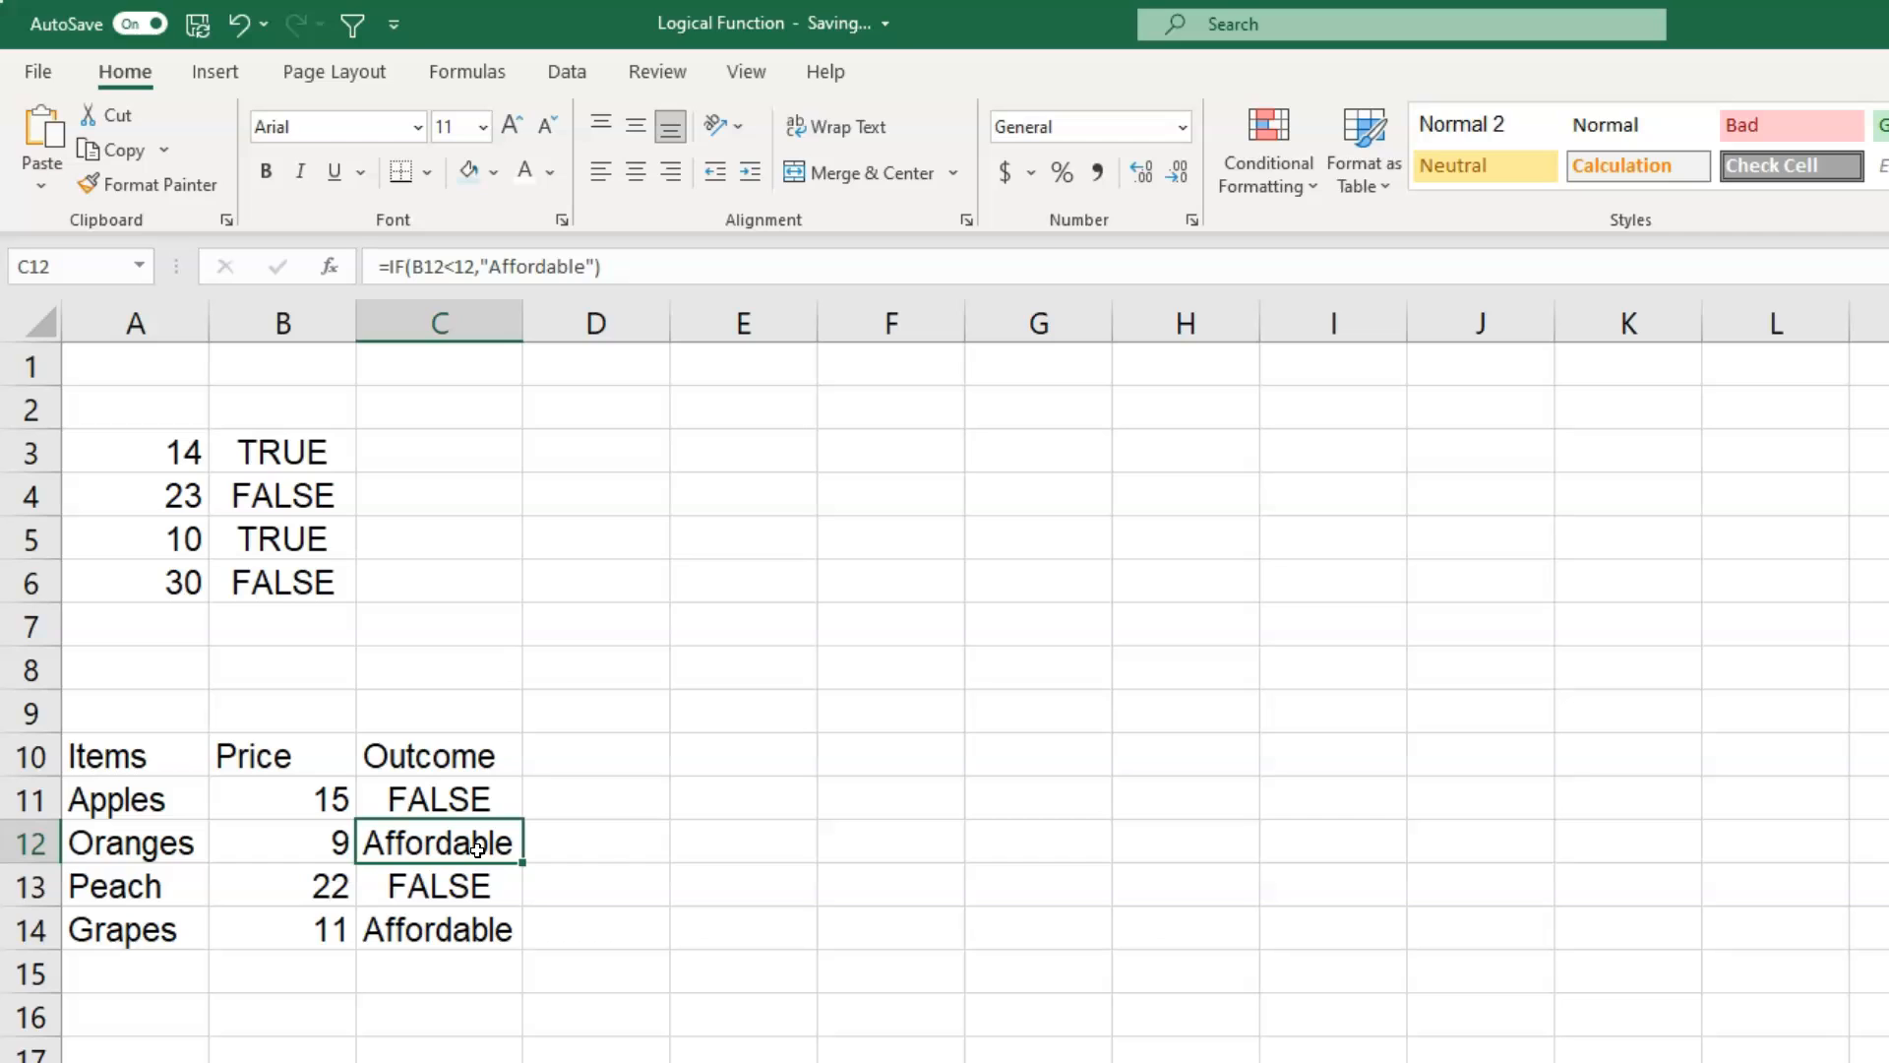
{"action": "double_click", "coordinate": [482, 844]}
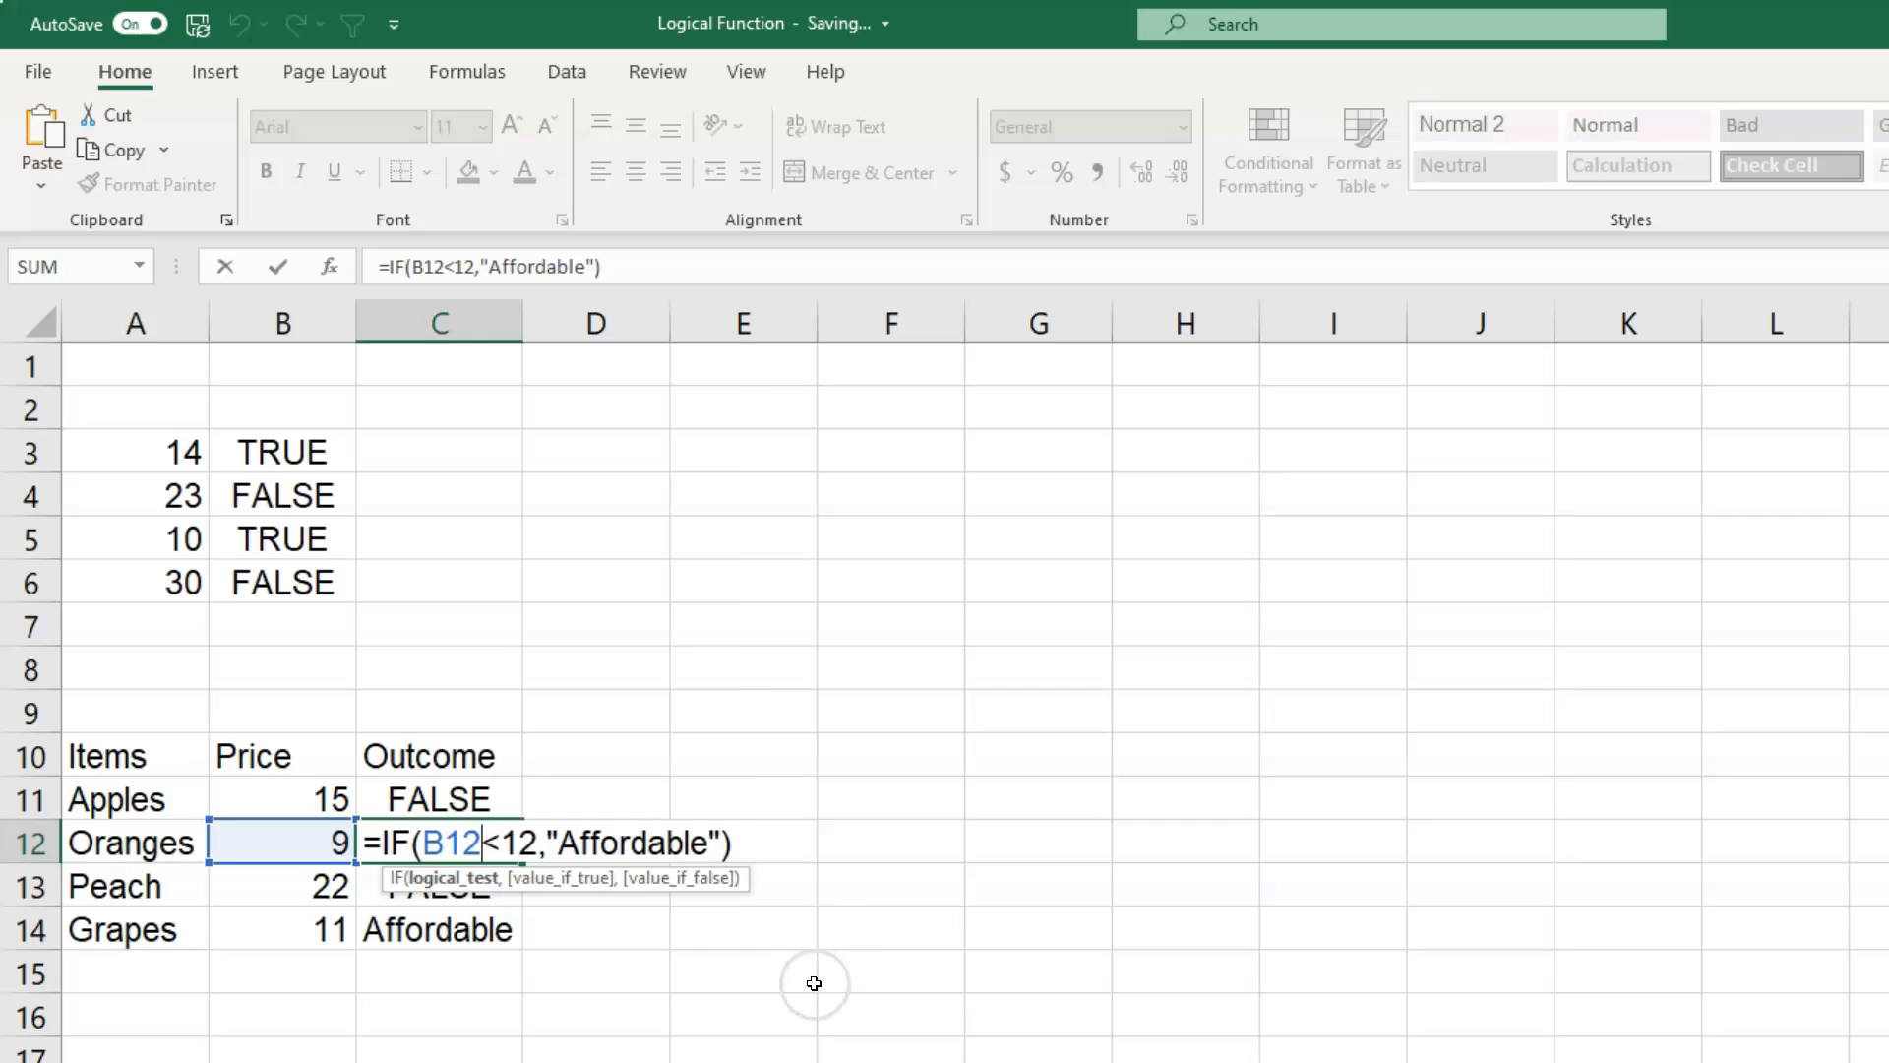
{"action": "key", "text": "ctrl+Return"}
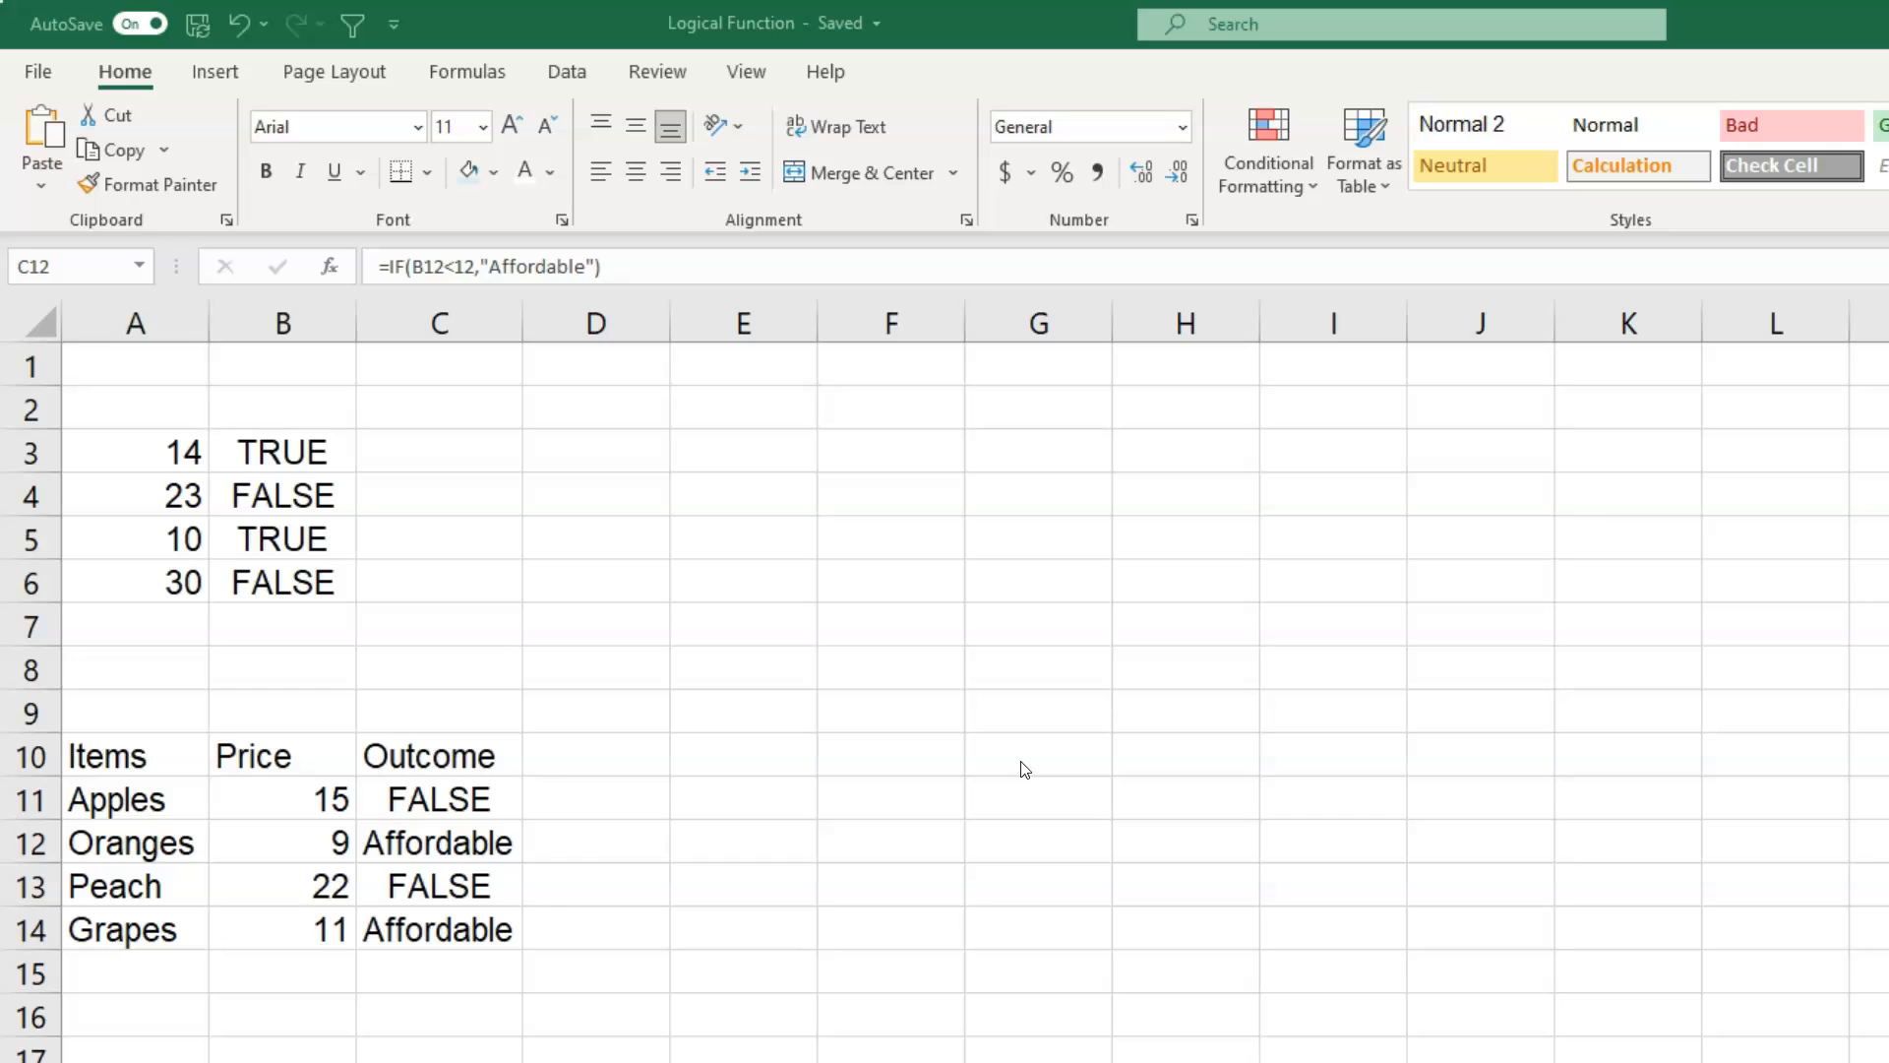
Step: Add "Expensive" as the value-if-false argument of C11, making it =IF(B11<12,"Affordable", "Expensive")
{"action": "double_click", "coordinate": [468, 792]}
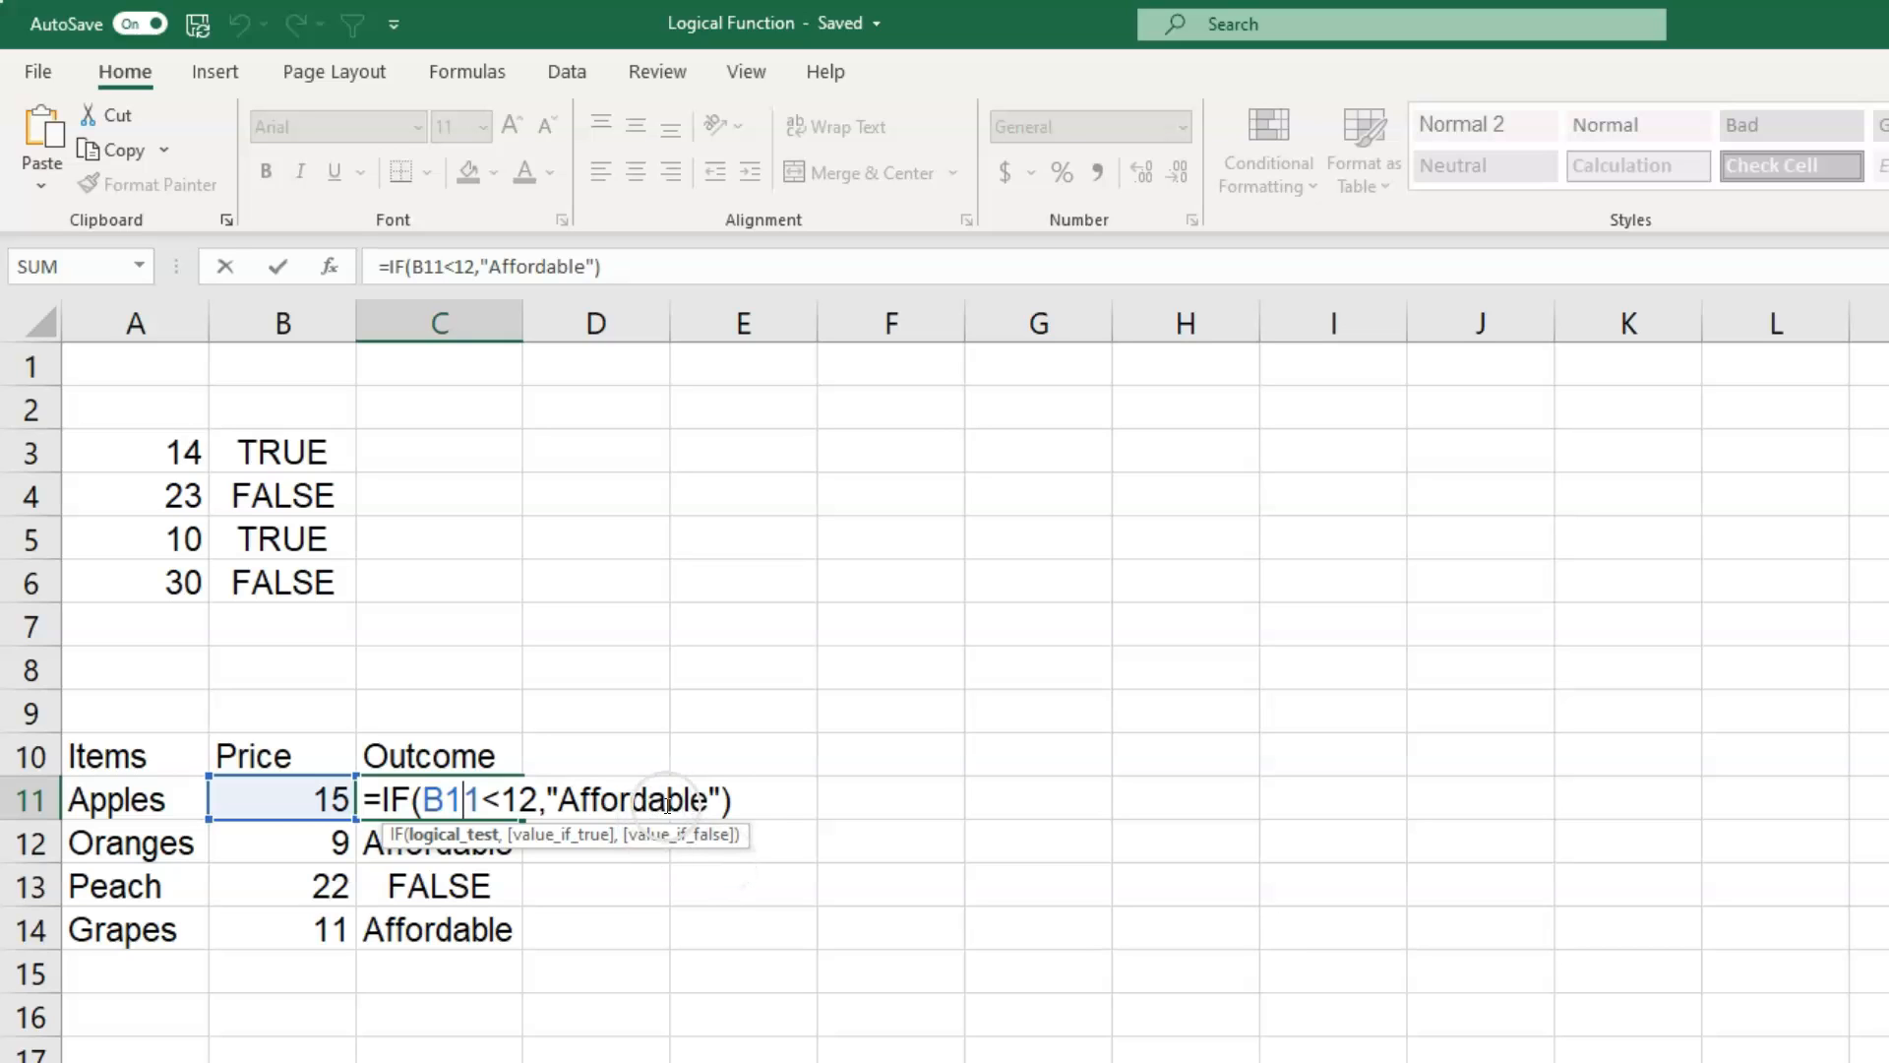
{"action": "left_click", "coordinate": [717, 799]}
{"action": "type", "text": ", \""}
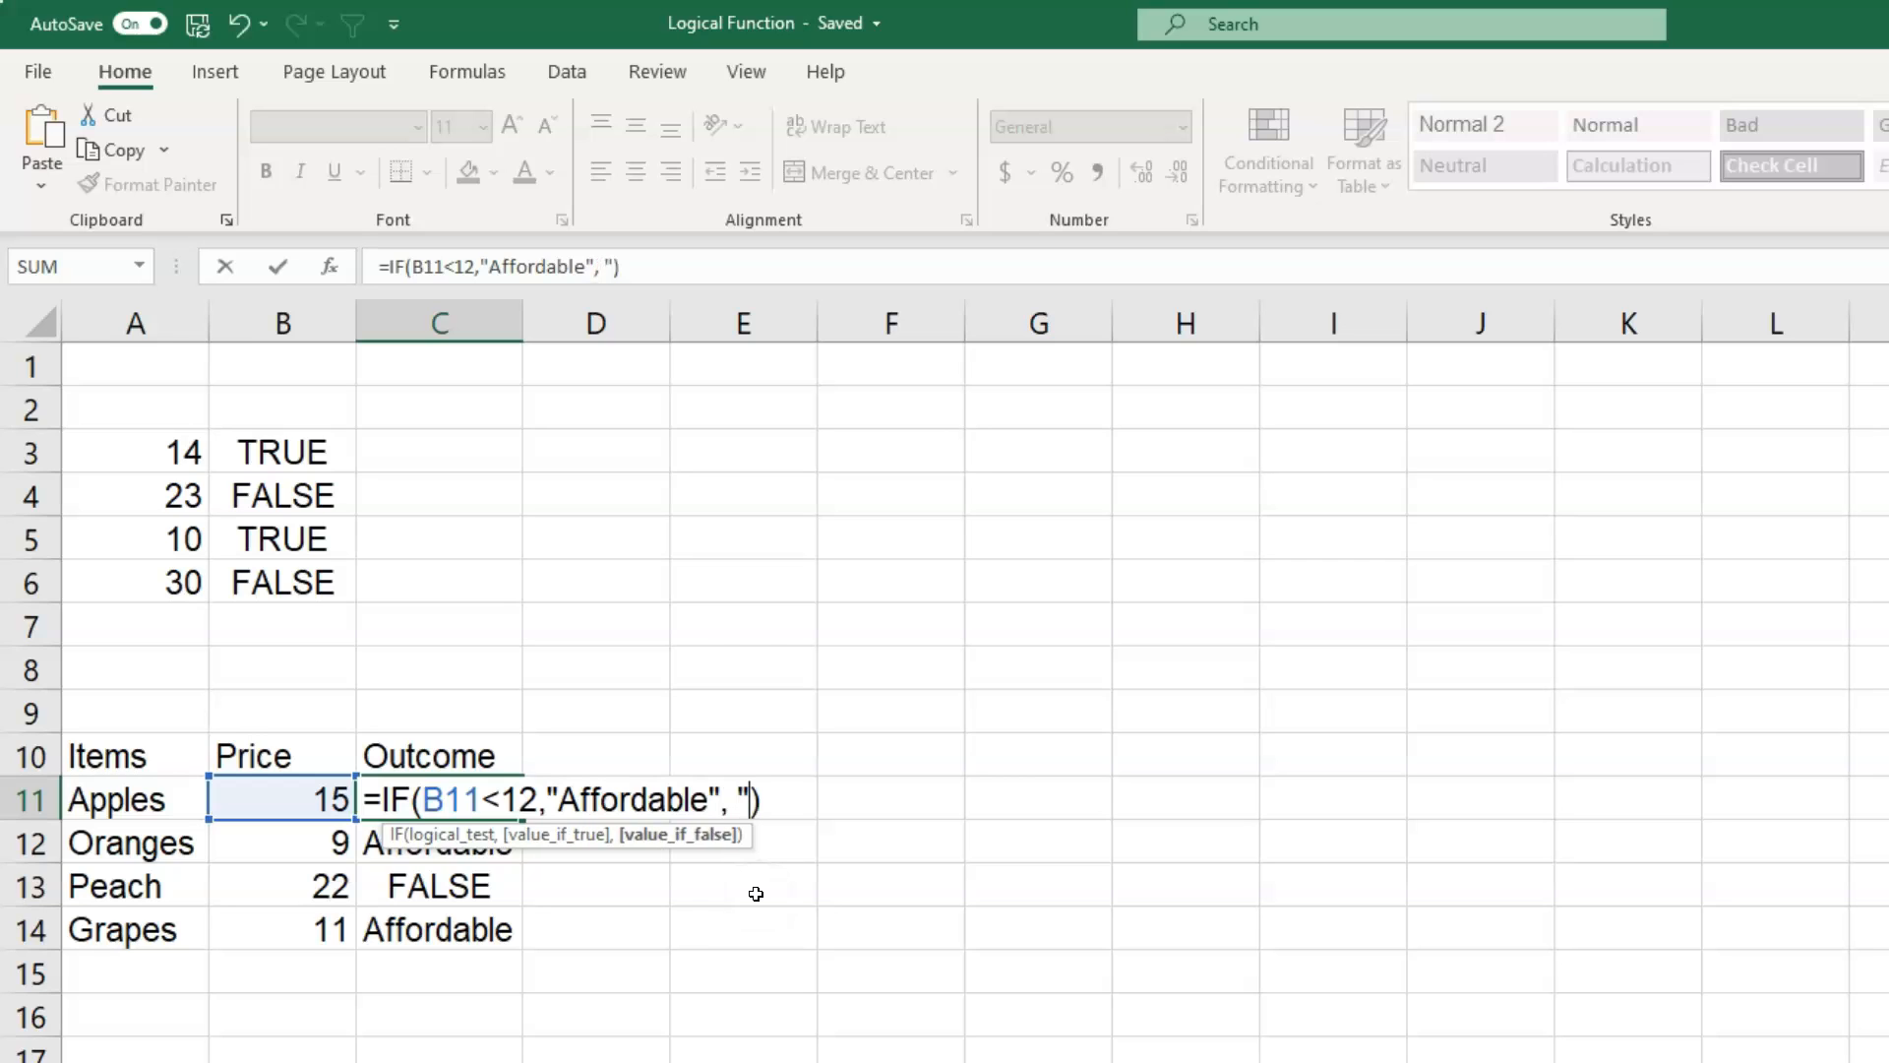
{"action": "type", "text": "Expensive\""}
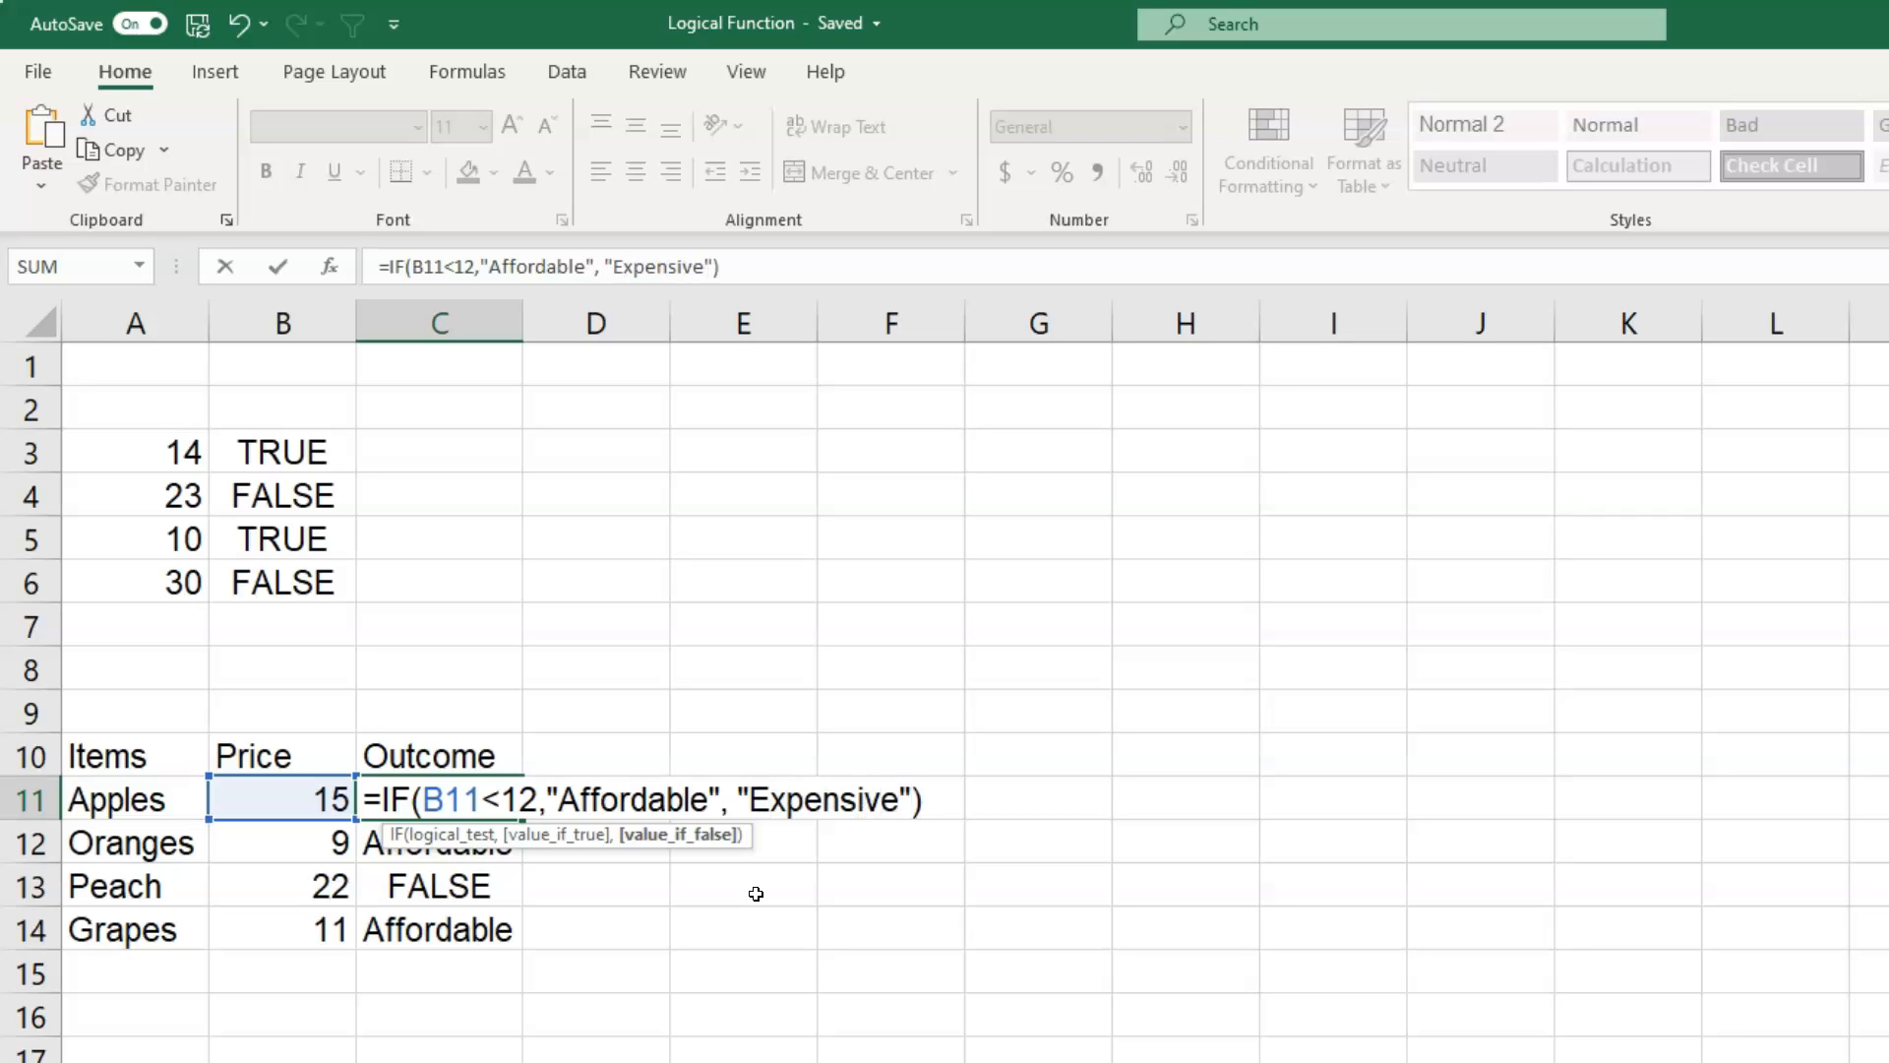
{"action": "key", "text": "Return"}
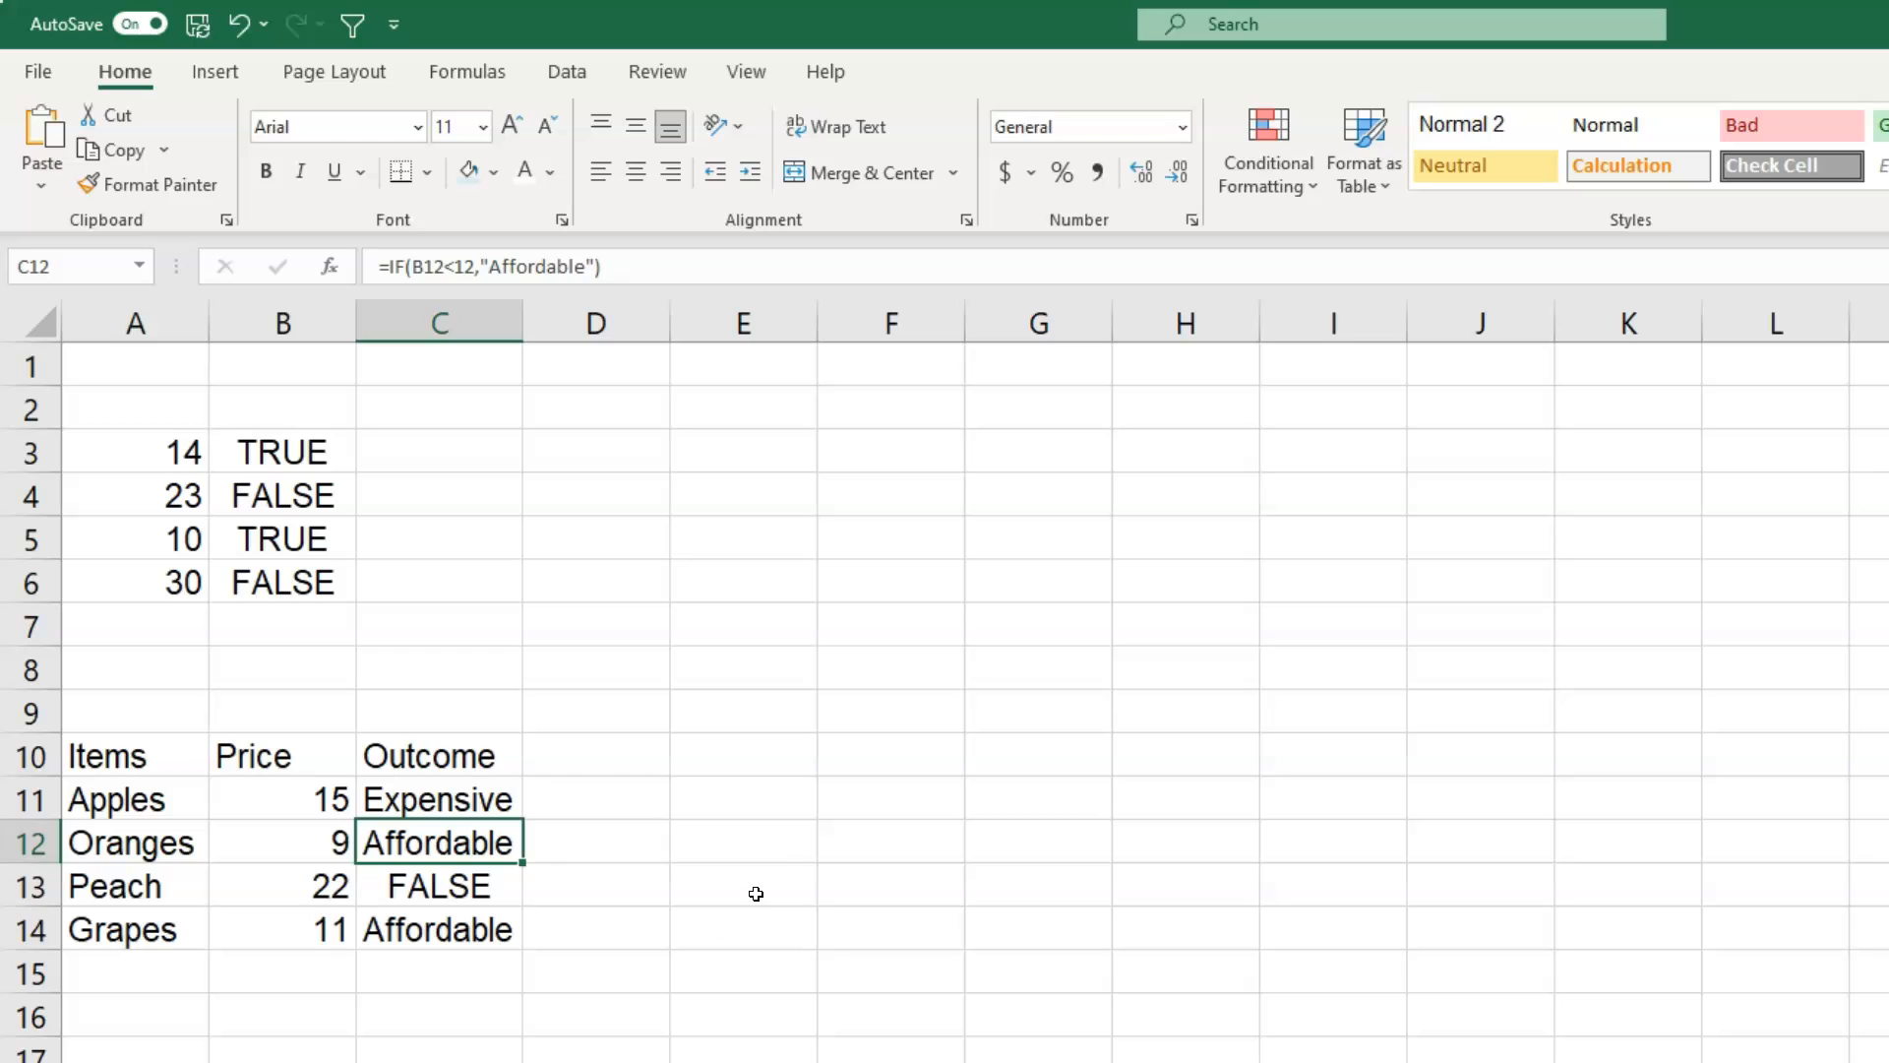
Step: Fill the extended IF formula from C11 down through C14
{"action": "left_click", "coordinate": [506, 807]}
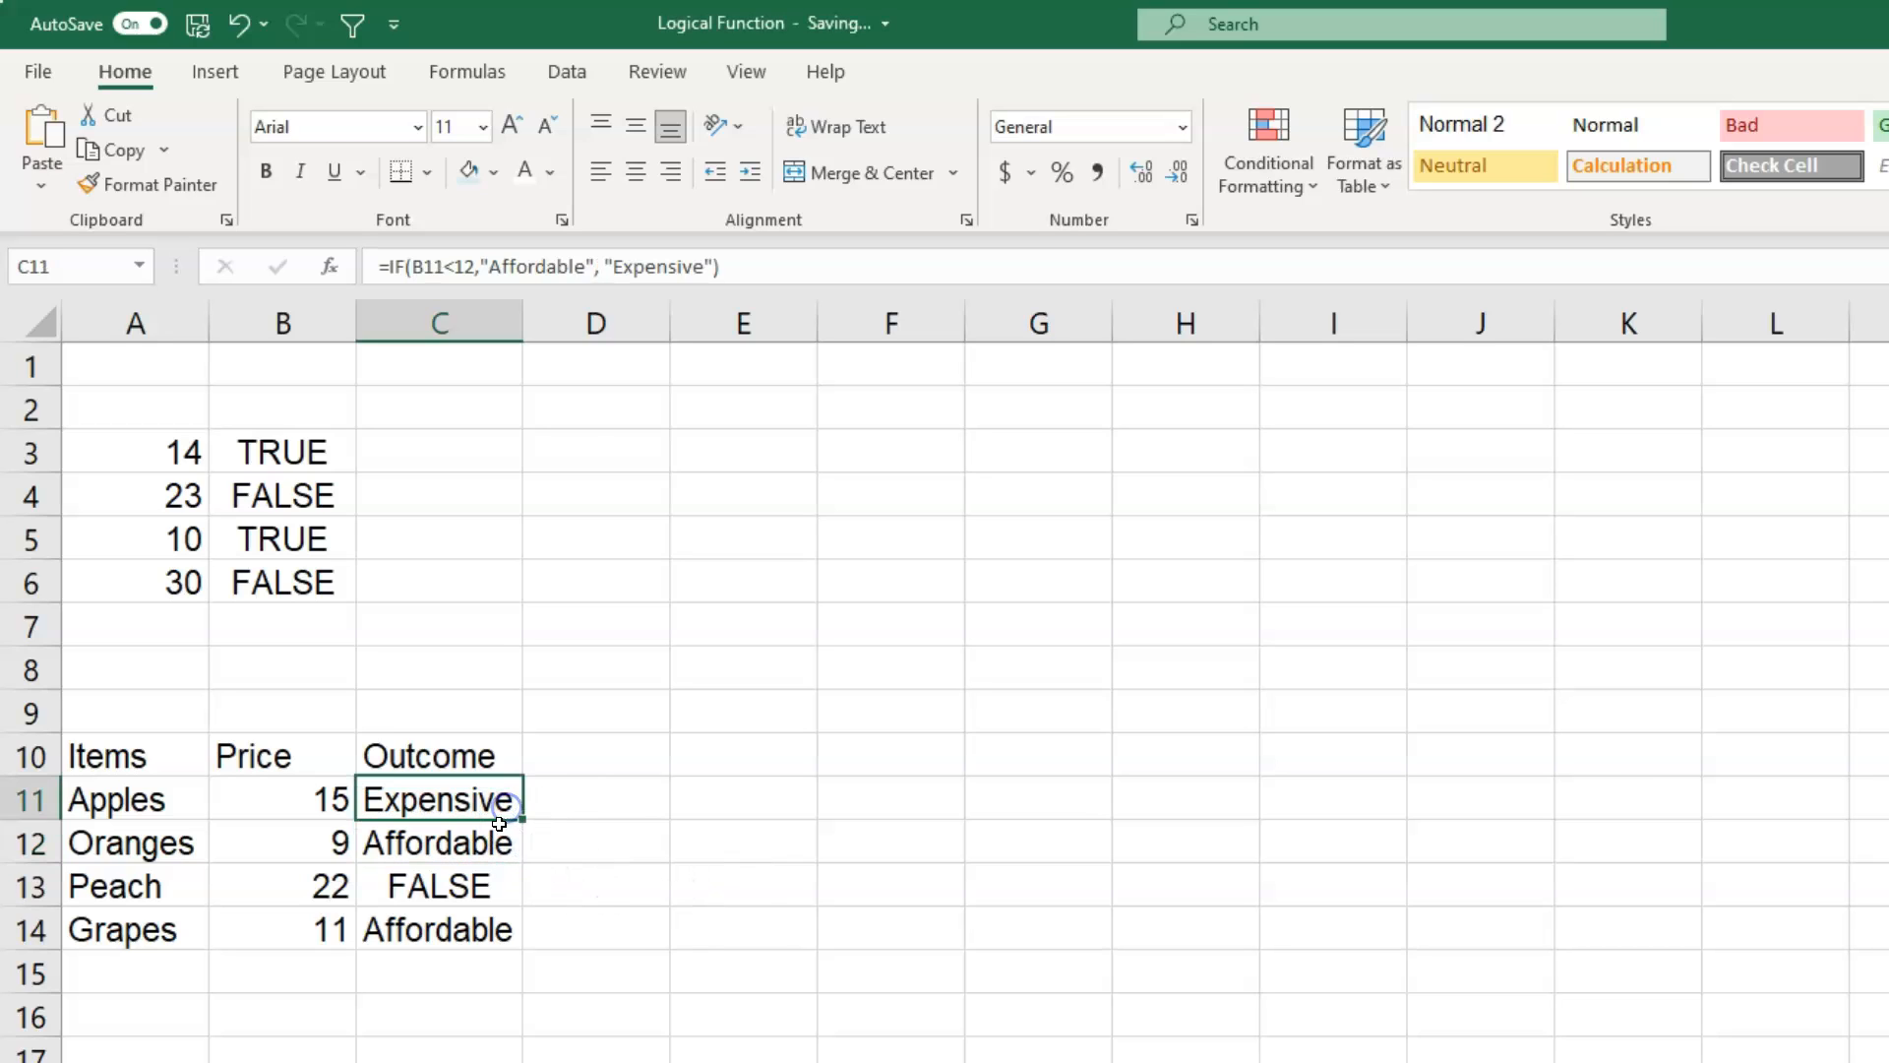
{"action": "double_click", "coordinate": [522, 830]}
{"action": "left_click", "coordinate": [844, 962]}
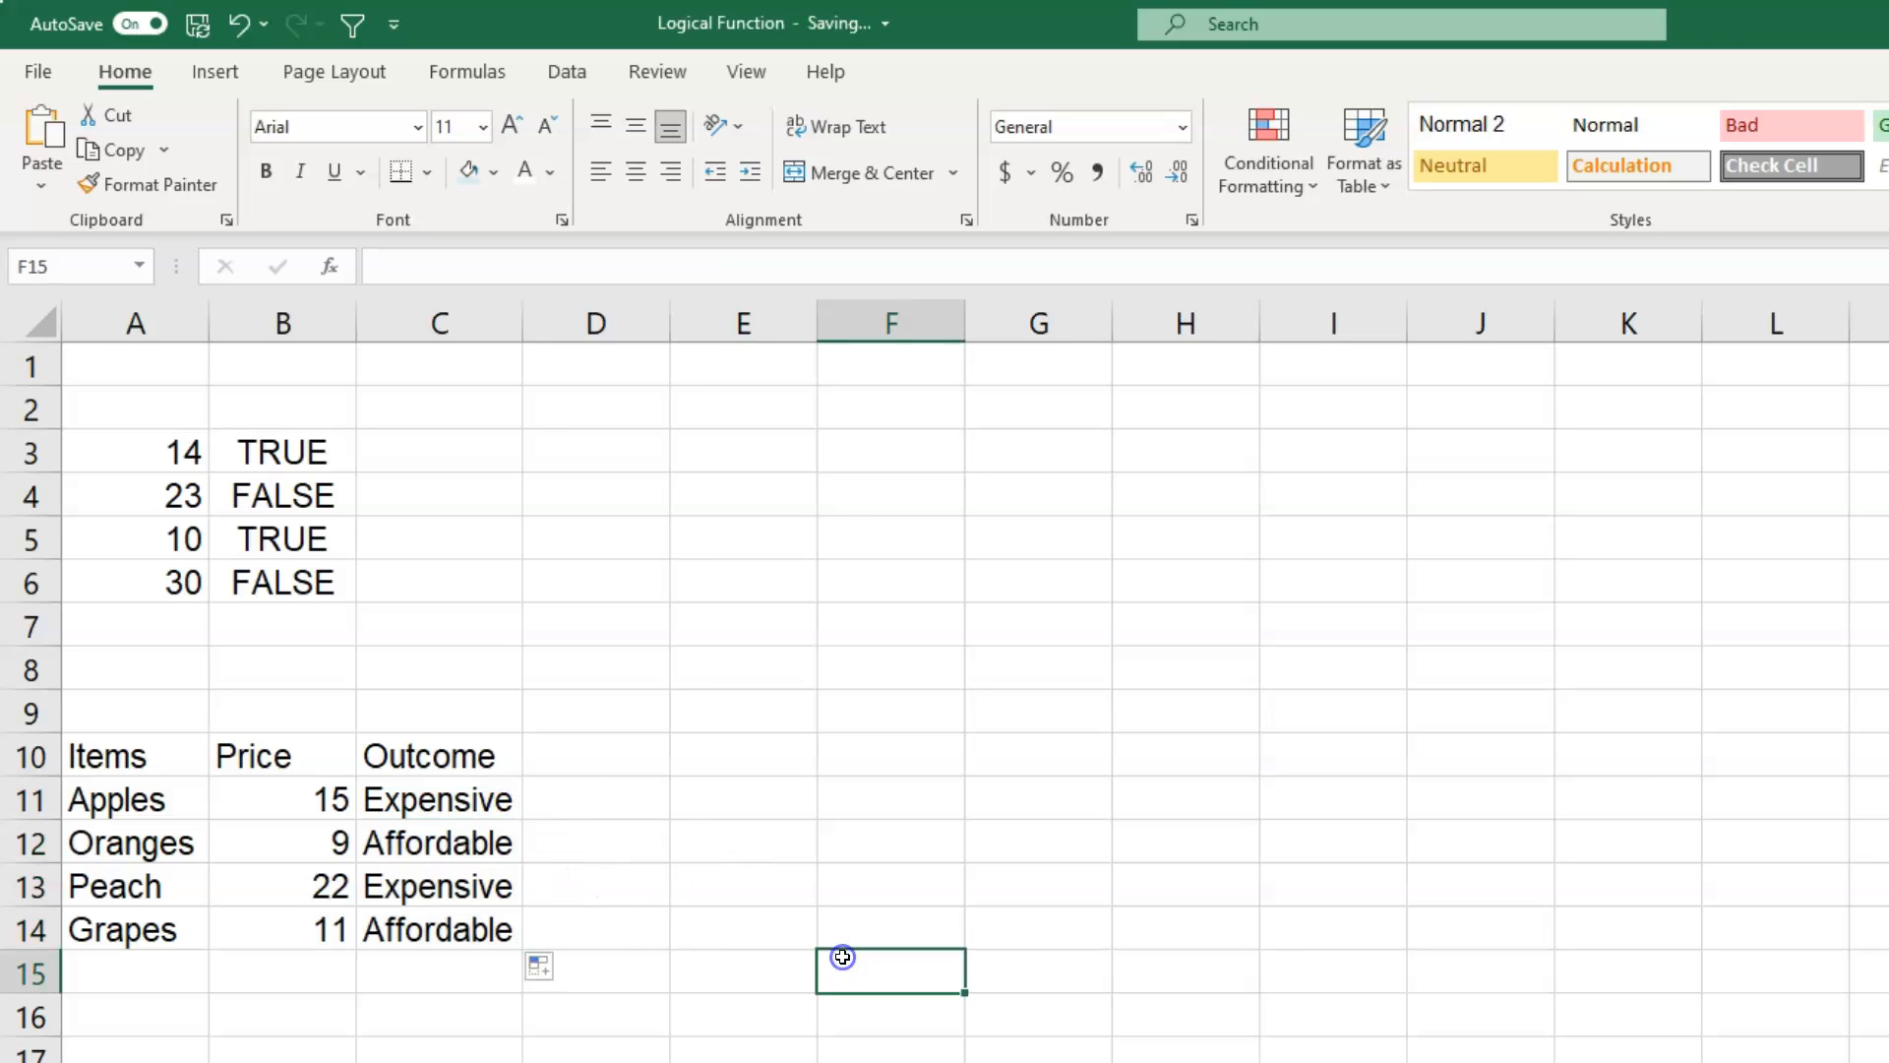